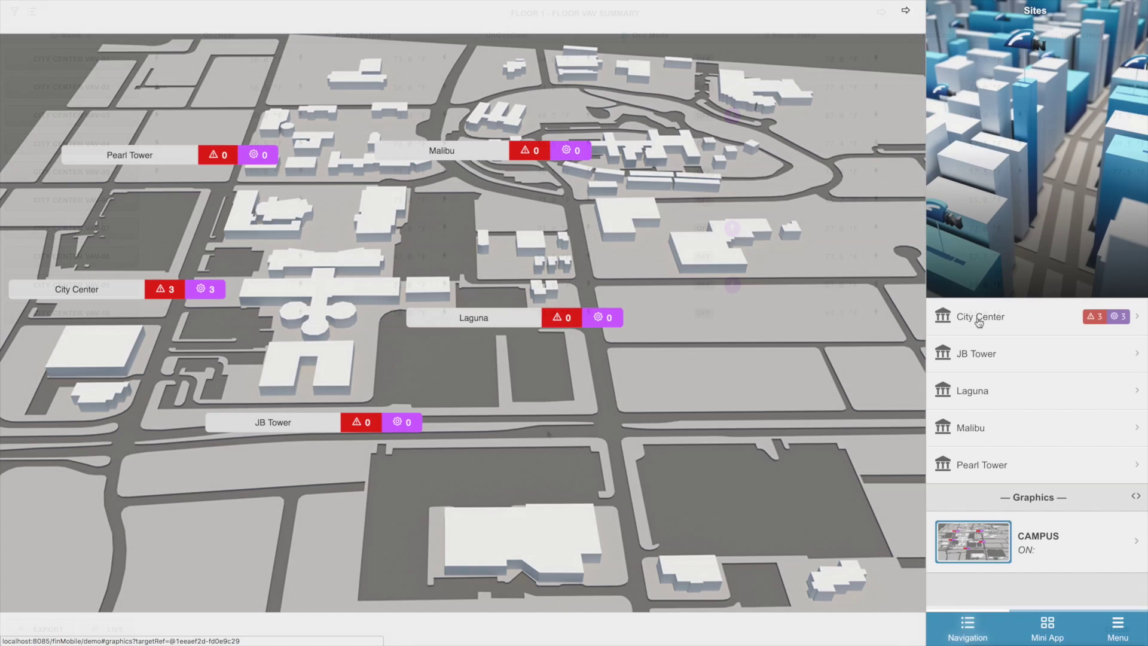
- Navigate to City Center Floor 1 and open Vav-01's graphics
click(978, 323)
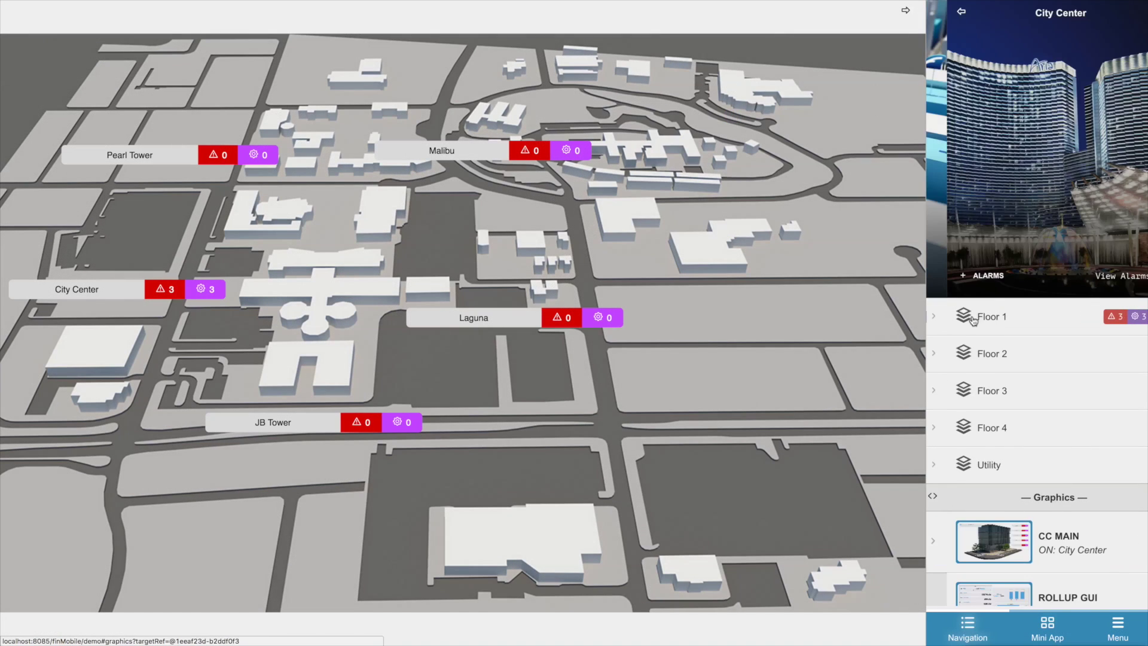
click(1020, 325)
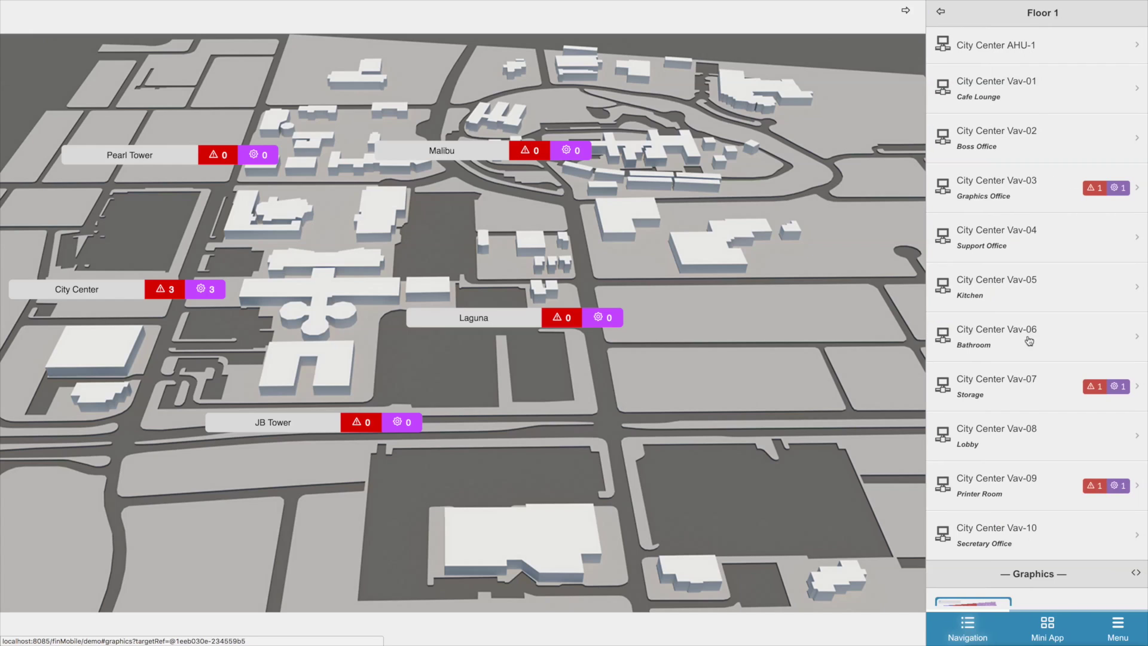
click(1045, 93)
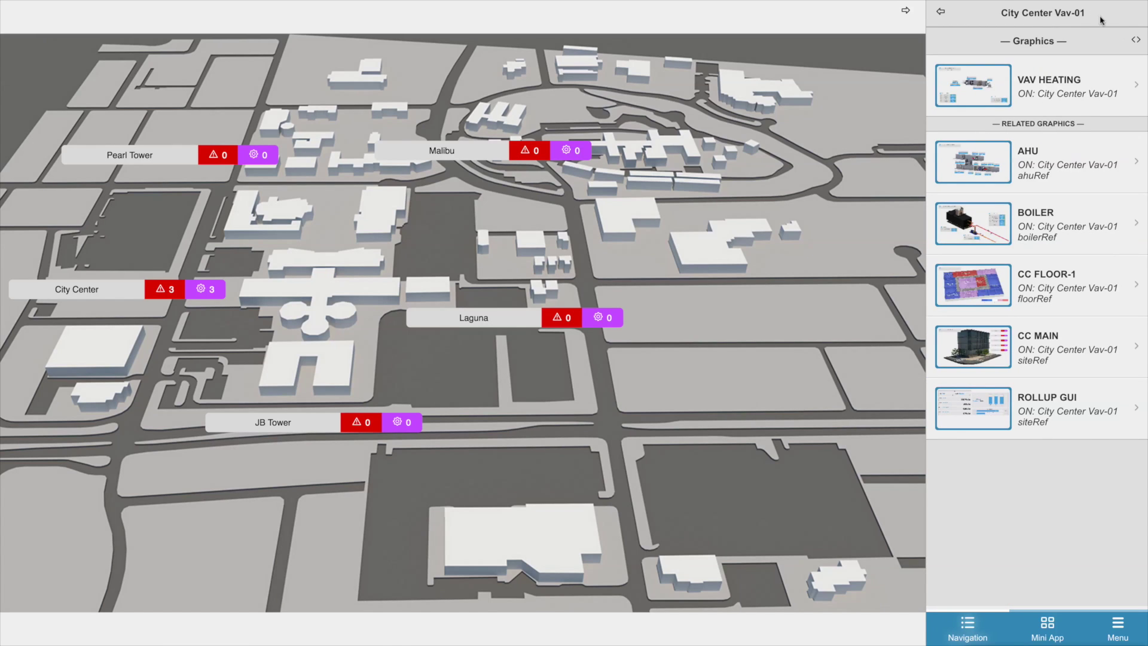
- Start a new summary from the Summary Builder menu
click(1118, 637)
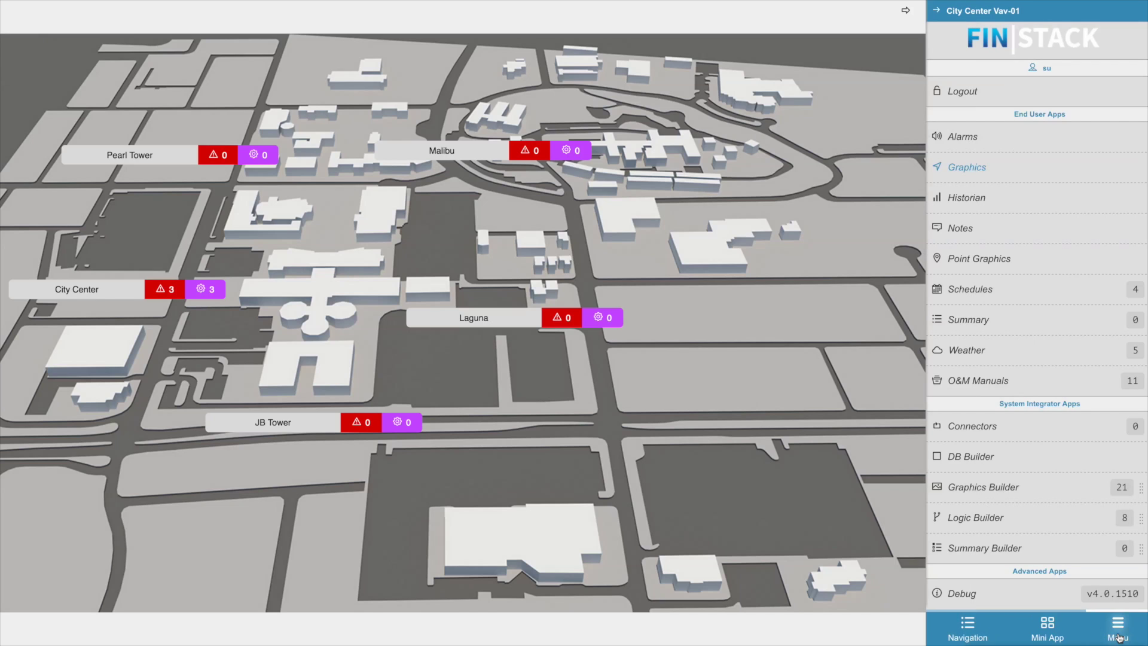
scroll(1070, 544, down, 1)
mouse_move(1026, 547)
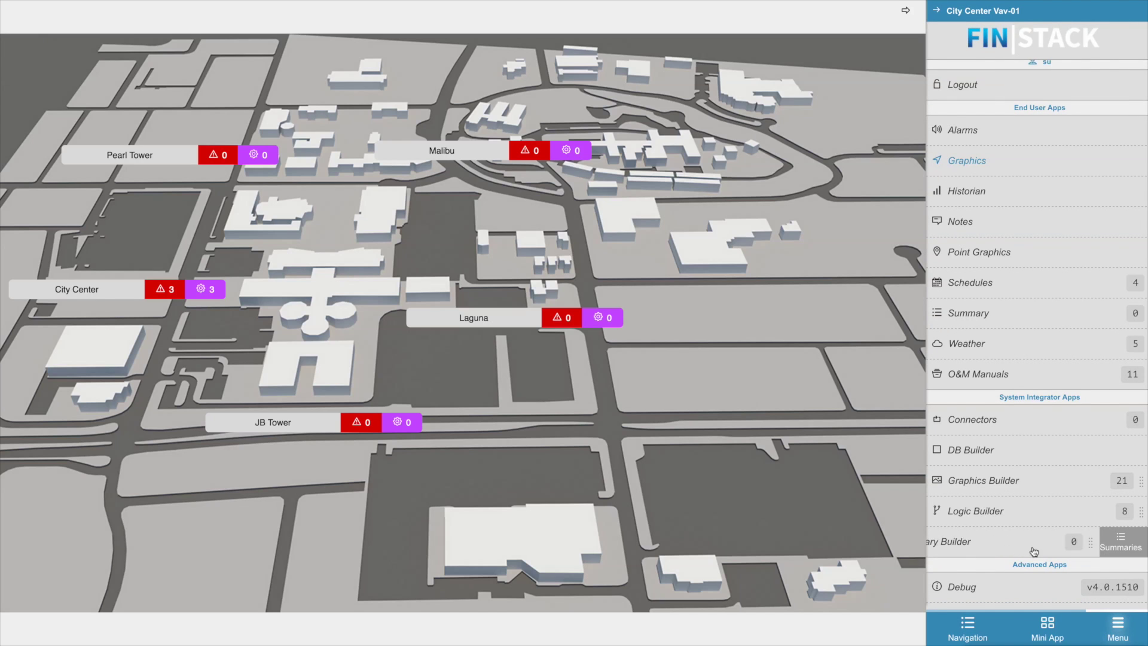
scroll(1052, 538, down, 1)
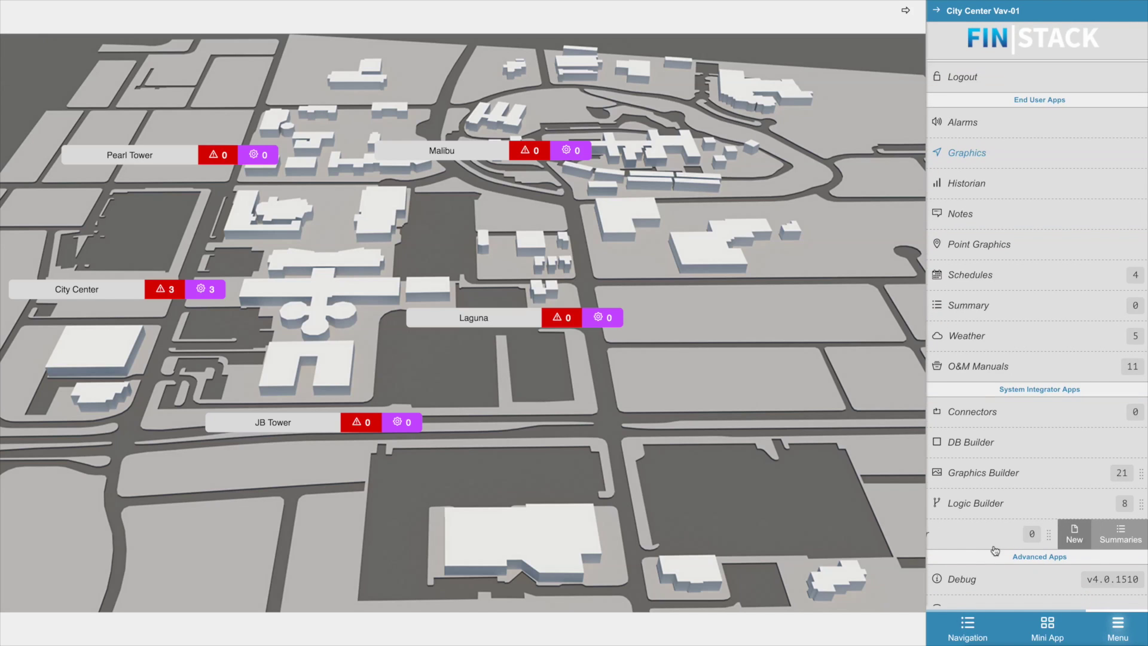
click(1075, 528)
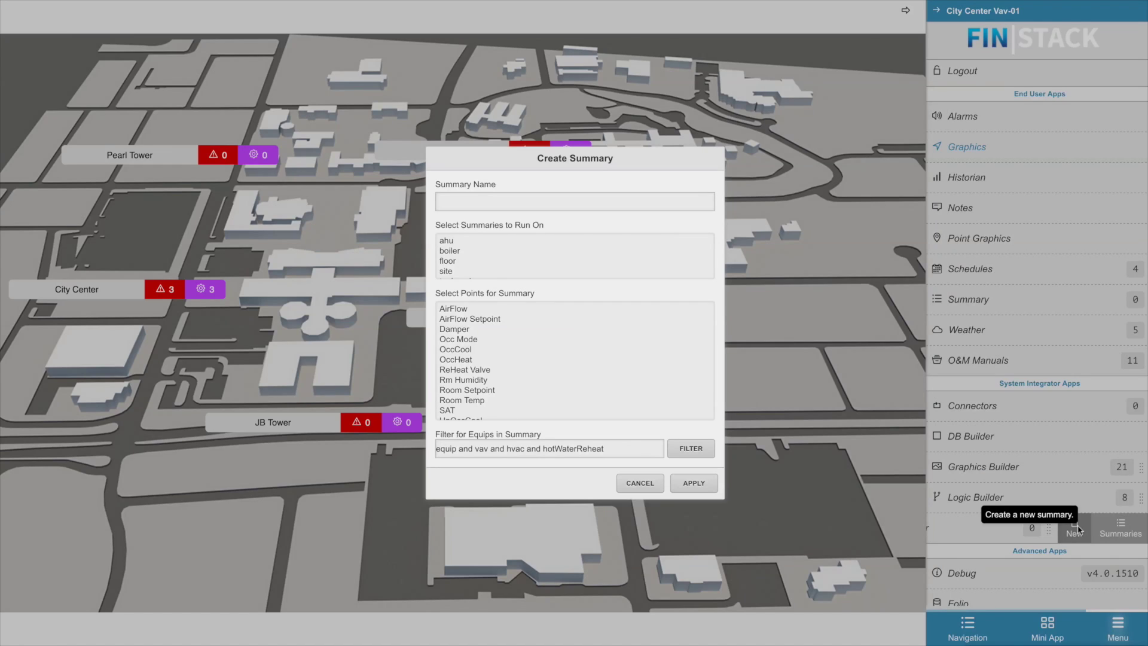
- Enter 'VAV Summary' as the summary name
click(520, 194)
text(VAV Summary)
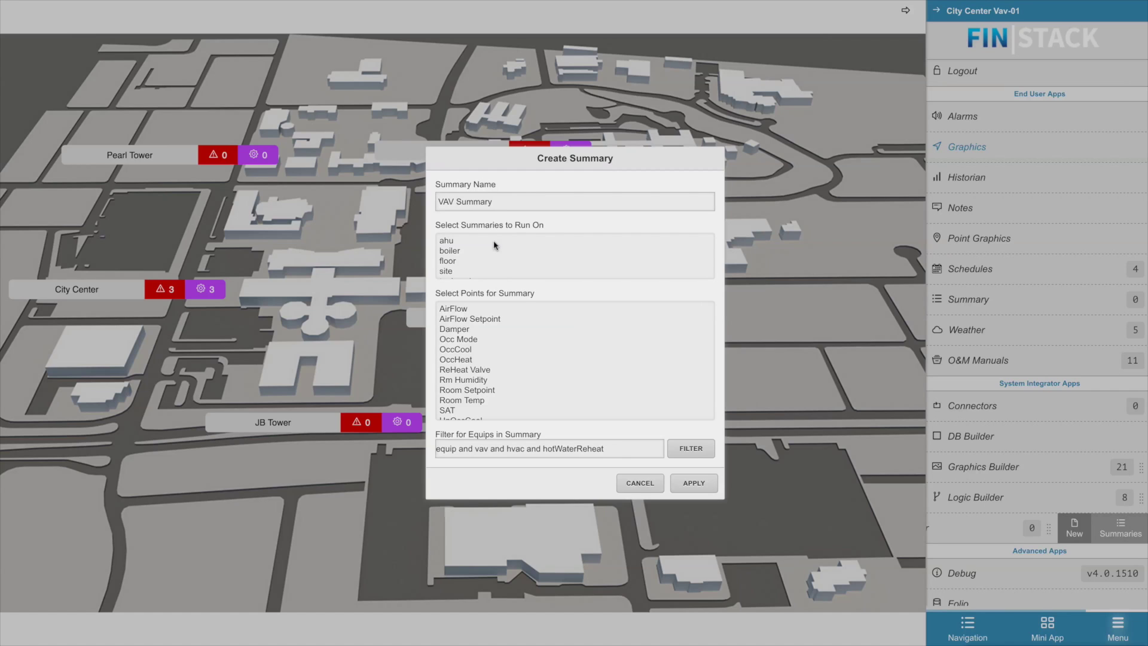
- Run the summary on ahu and floor with points Damper, Room Temp, Room Setpoint and Occ Mode
click(461, 241)
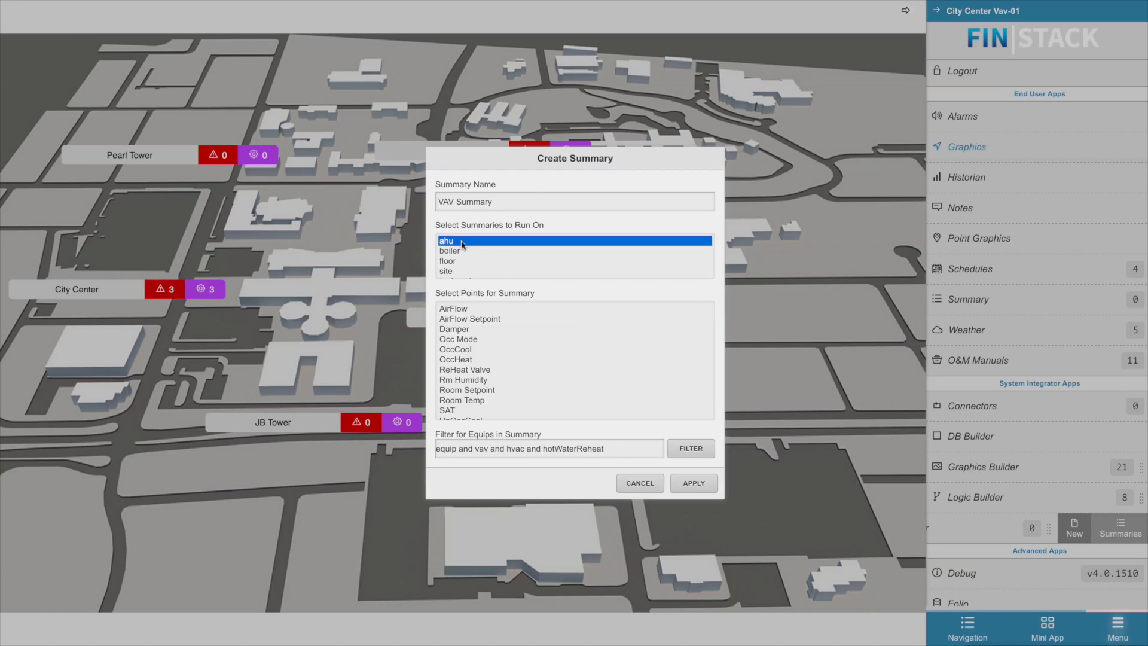
ctrl+click(459, 261)
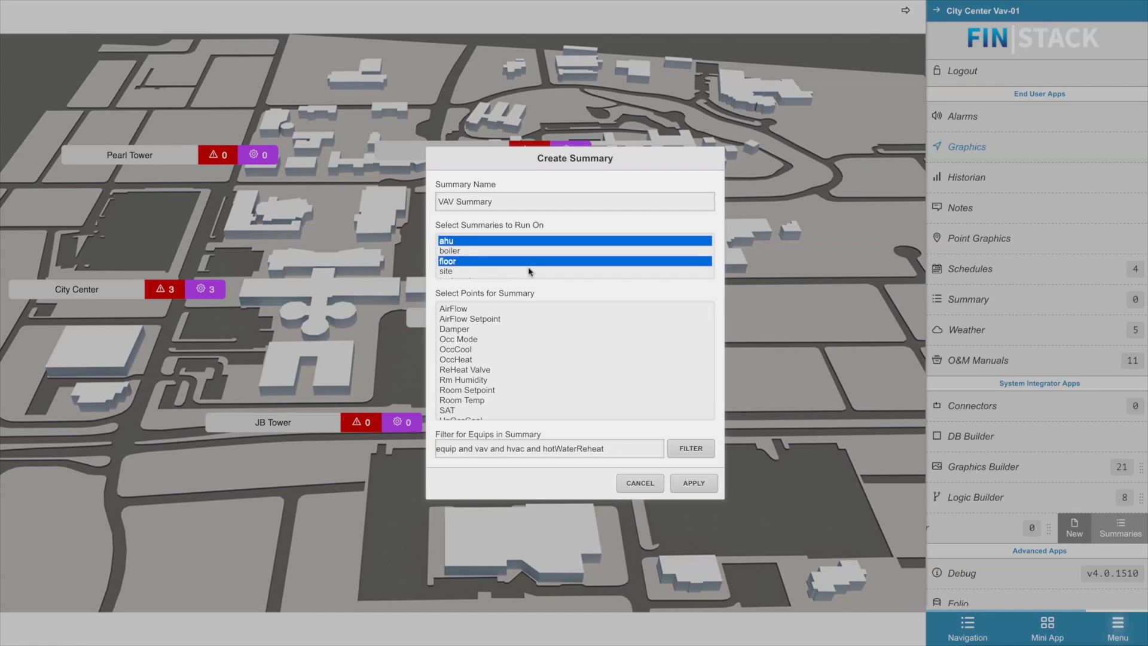
scroll(529, 271, down, 1)
scroll(528, 270, up, 1)
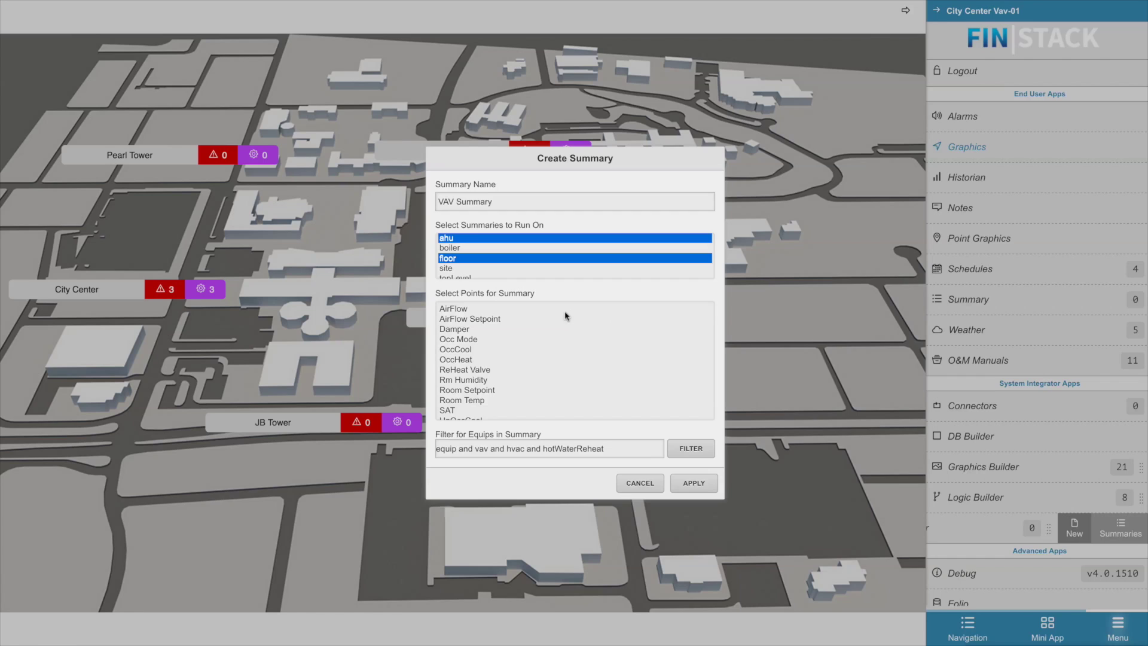
scroll(562, 317, down, 1)
click(483, 322)
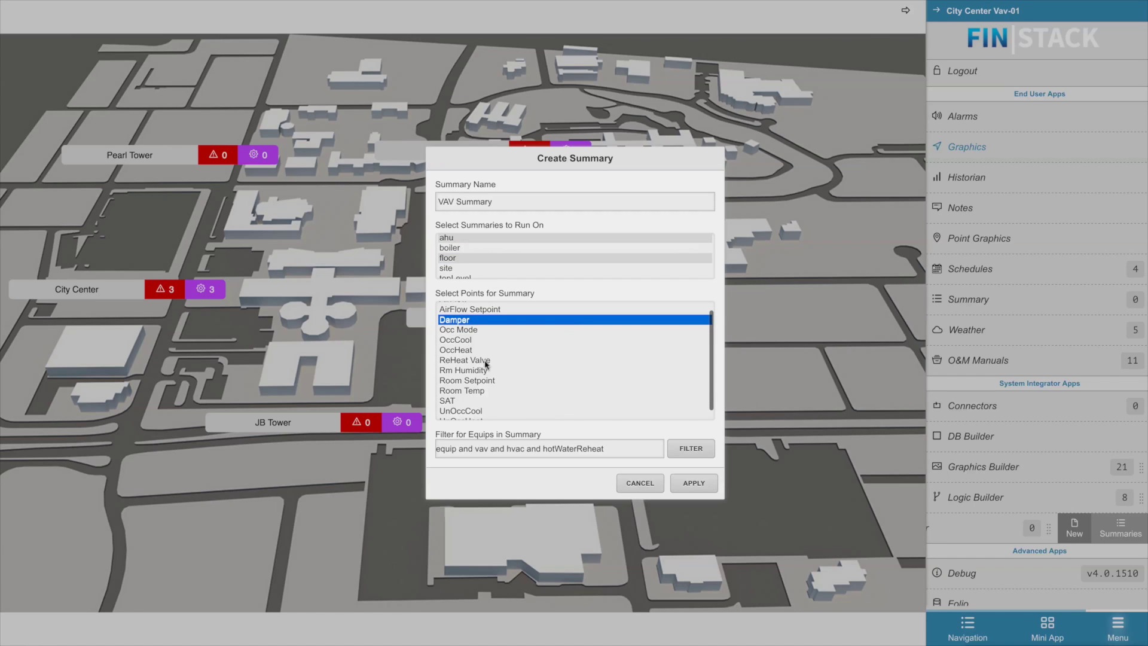
scroll(487, 345, down, 1)
ctrl+click(486, 382)
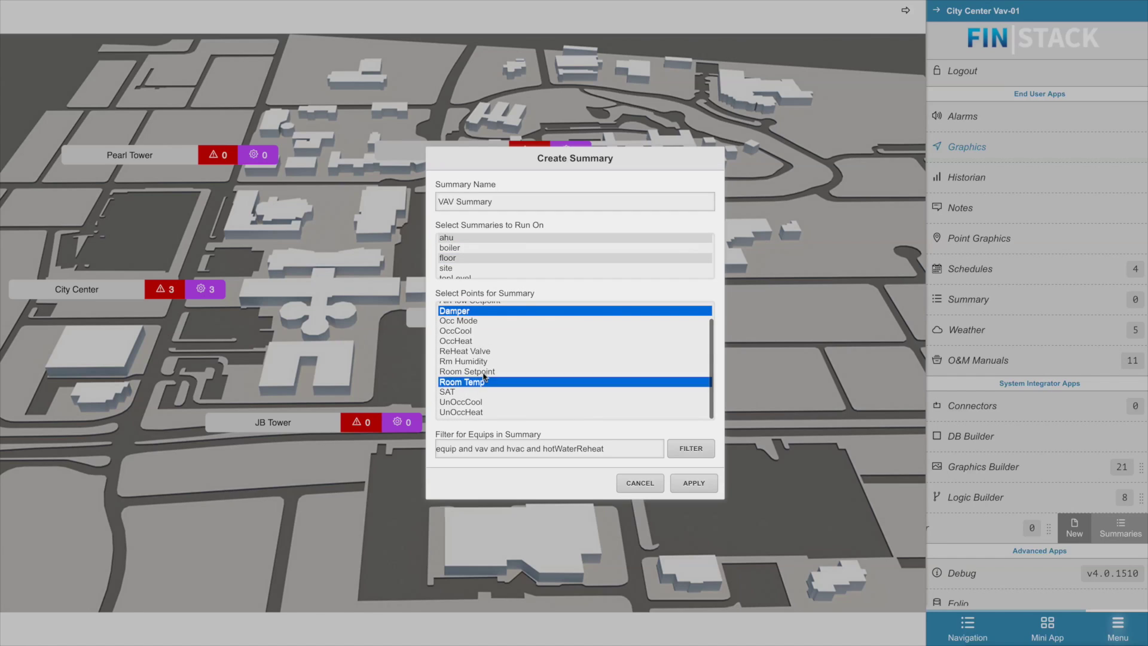
ctrl+click(487, 372)
scroll(488, 375, up, 1)
ctrl+click(485, 339)
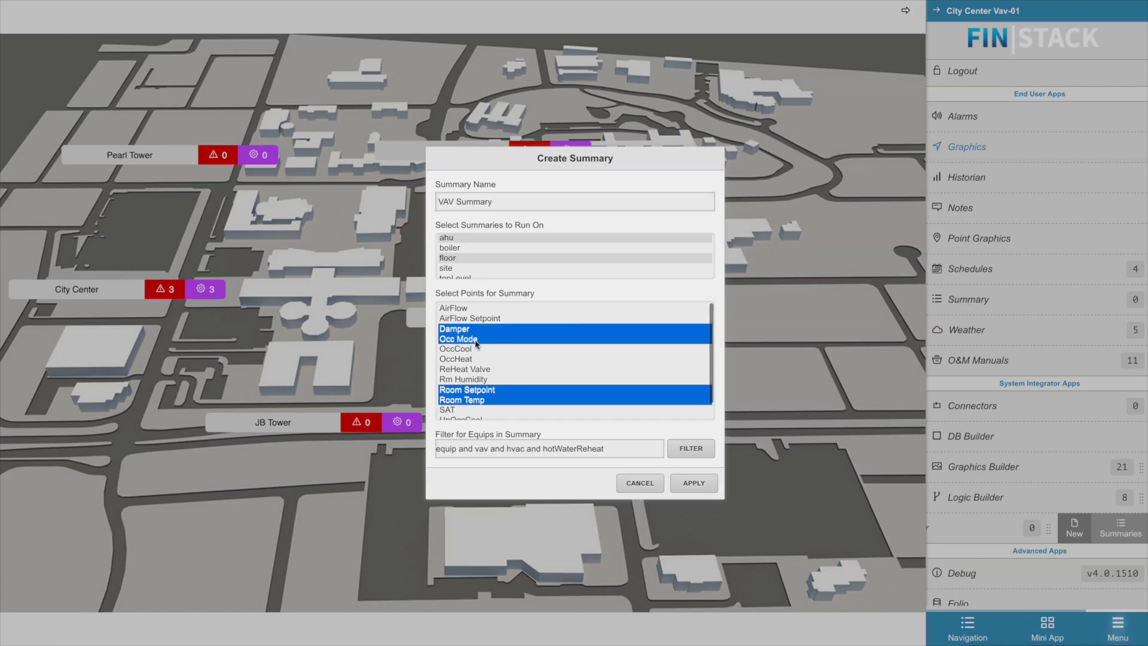
- Remove 'and hotWaterReheat' so the equip filter reads 'equip and vav and hvac'
click(620, 448)
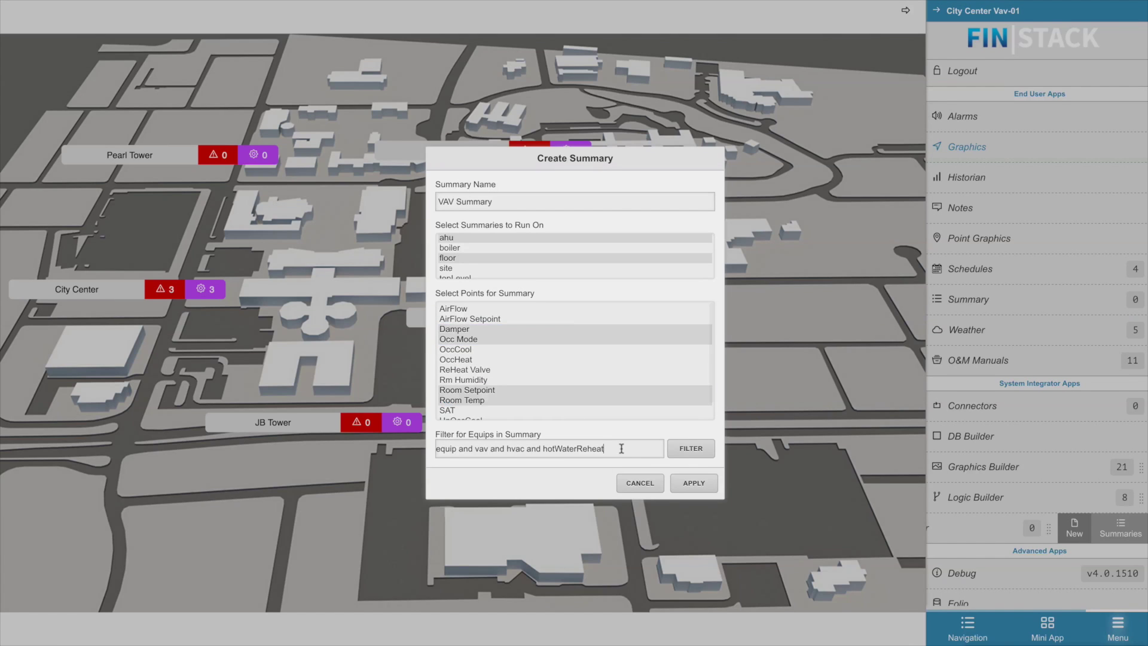
mouse_move(623, 448)
mouse_down()
mouse_move(434, 448)
mouse_move(628, 448)
mouse_move(587, 449)
mouse_move(617, 450)
mouse_up()
click(483, 448)
click(588, 449)
key(BackSpace)
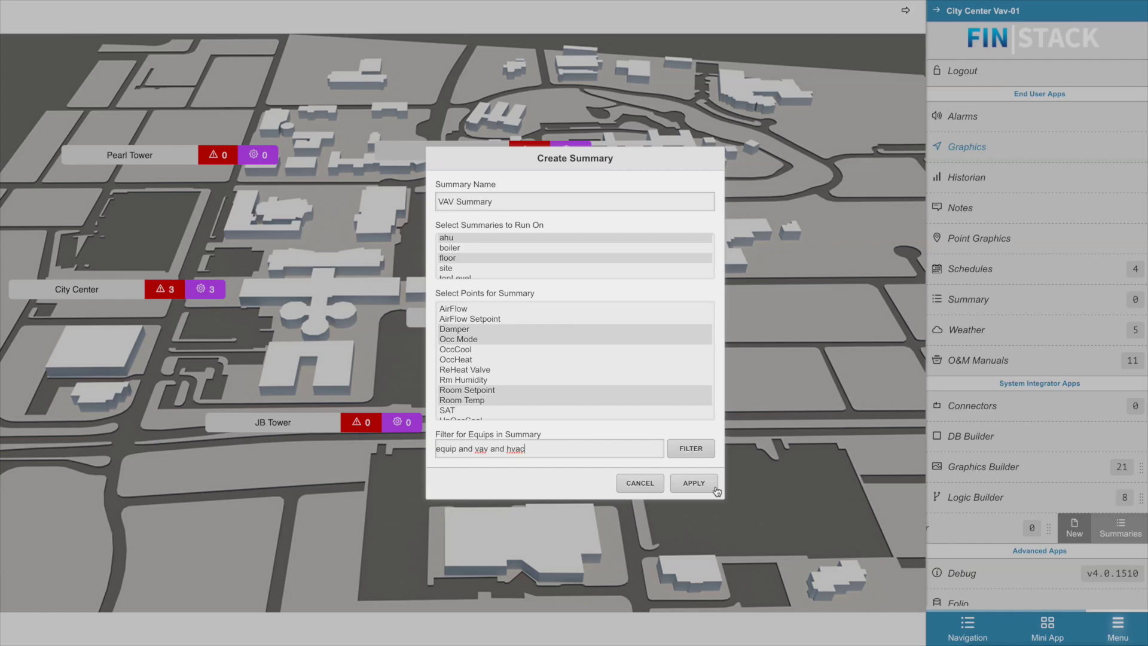
- Apply the new summary and list all saved summaries
click(694, 483)
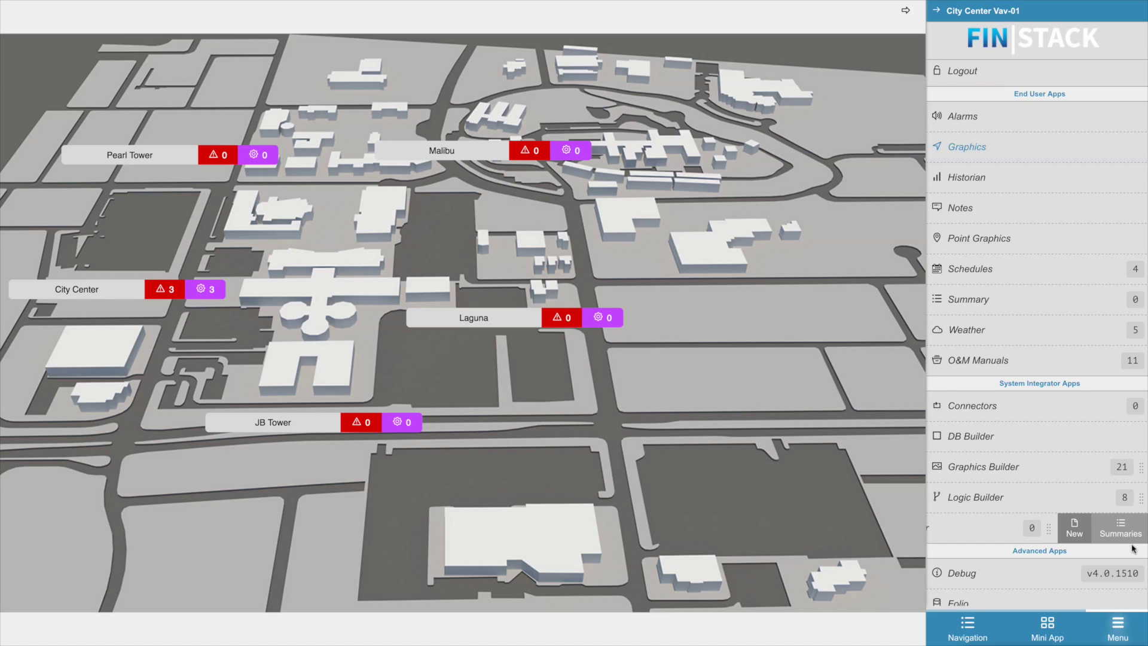
click(1131, 540)
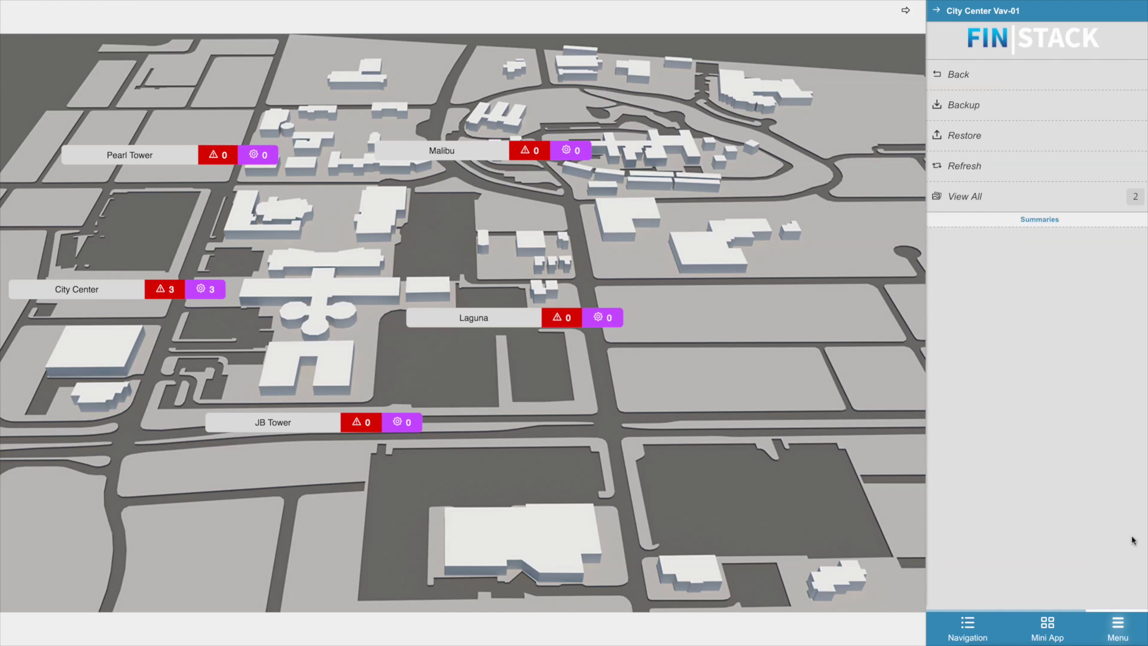
click(1022, 199)
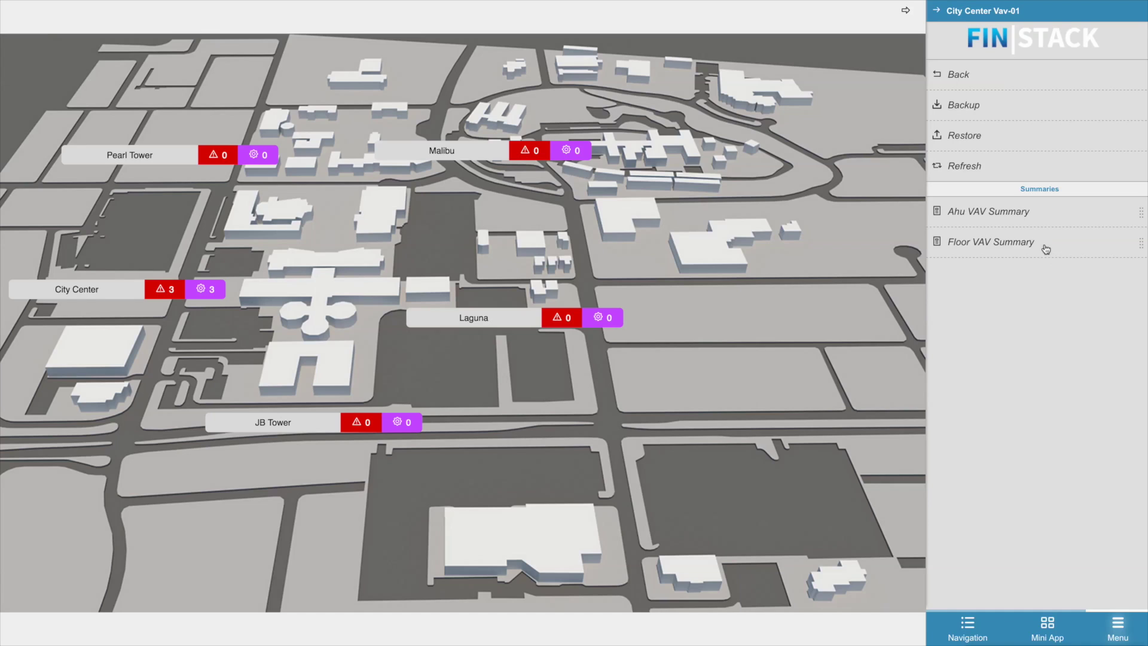
- Preview Edit and Delete options on the Floor VAV Summary and Ahu VAV Summary rows
drag(1045, 249, 1031, 257)
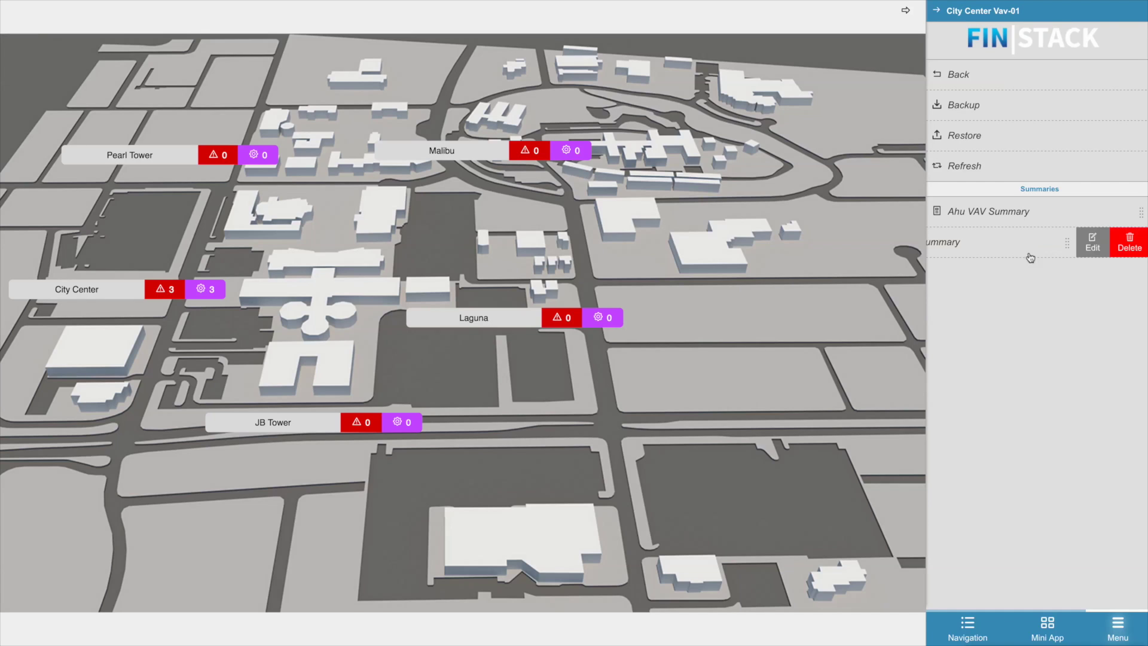
click(1010, 250)
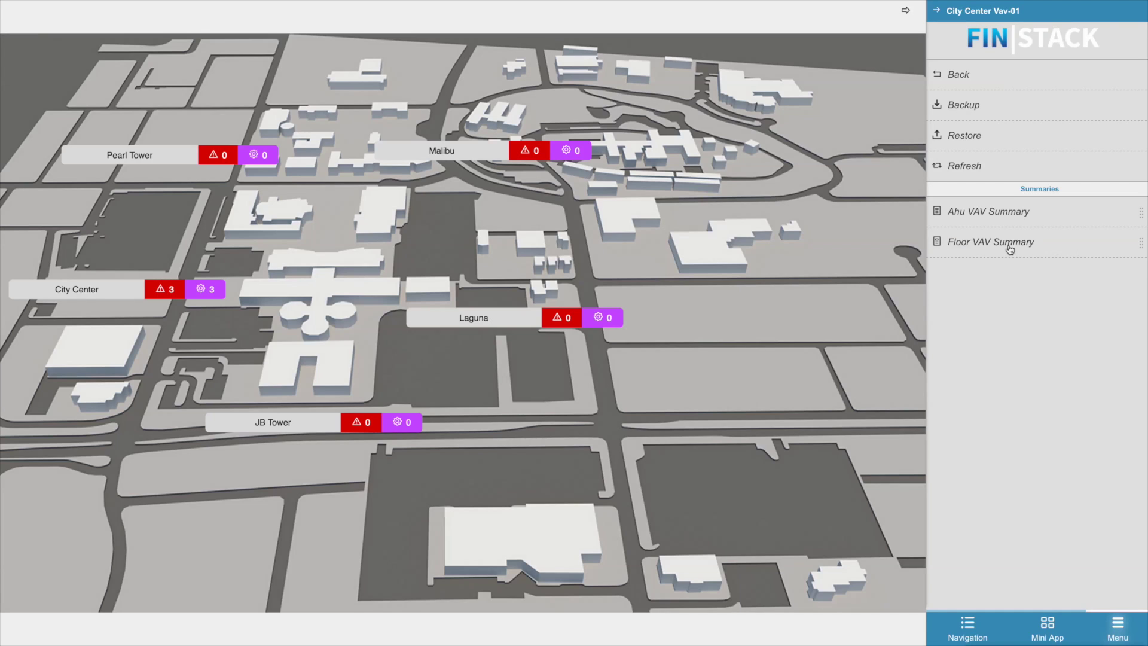
drag(1011, 218, 995, 220)
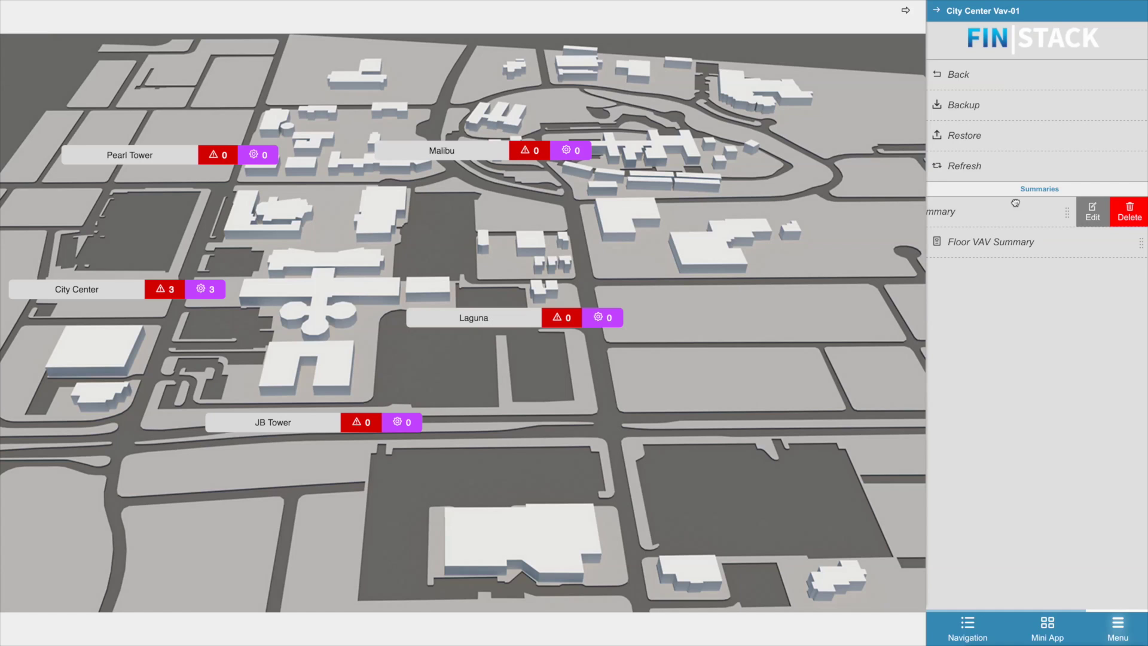
click(1016, 208)
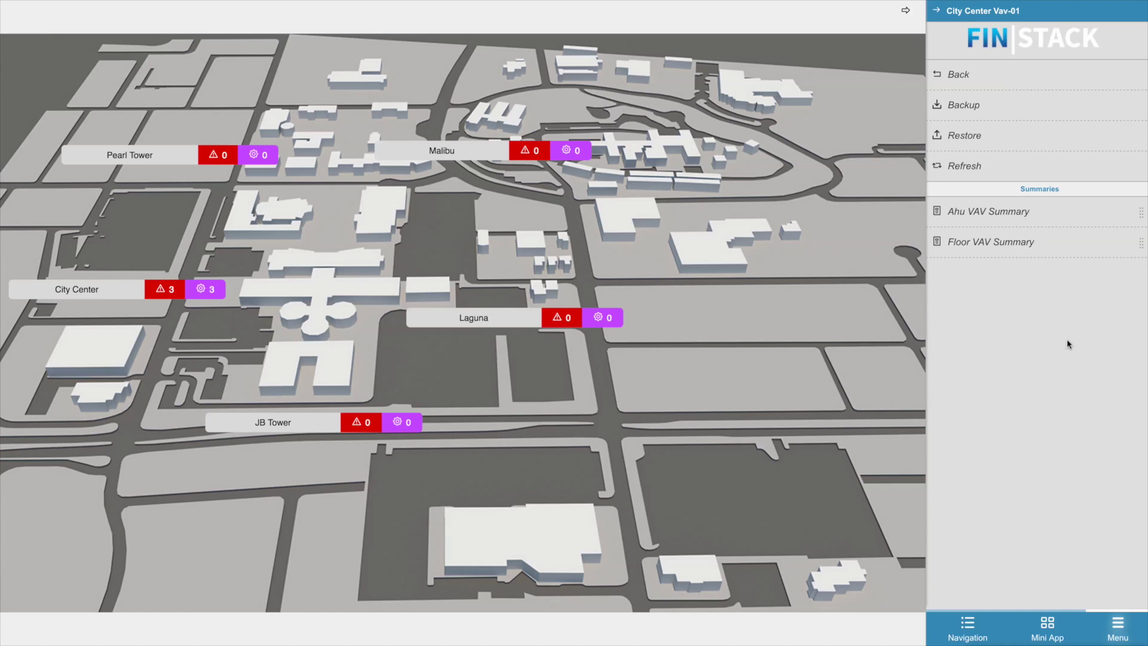
- Return to Floor 1 and open its Summary app listing Floor VAV Summary
click(975, 627)
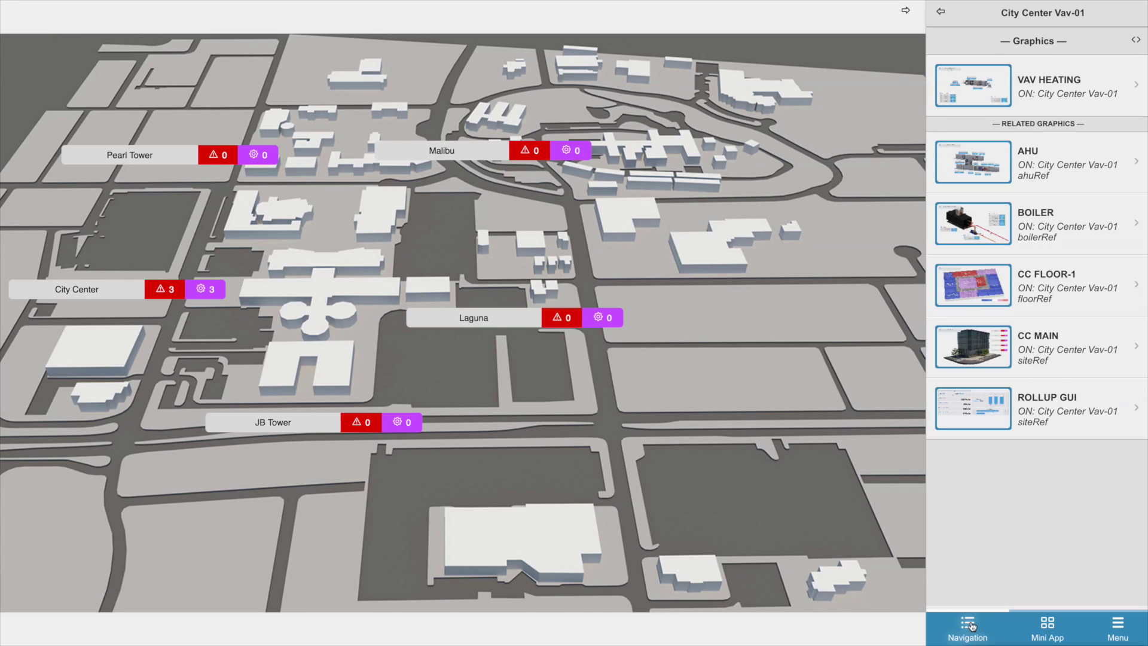
click(939, 13)
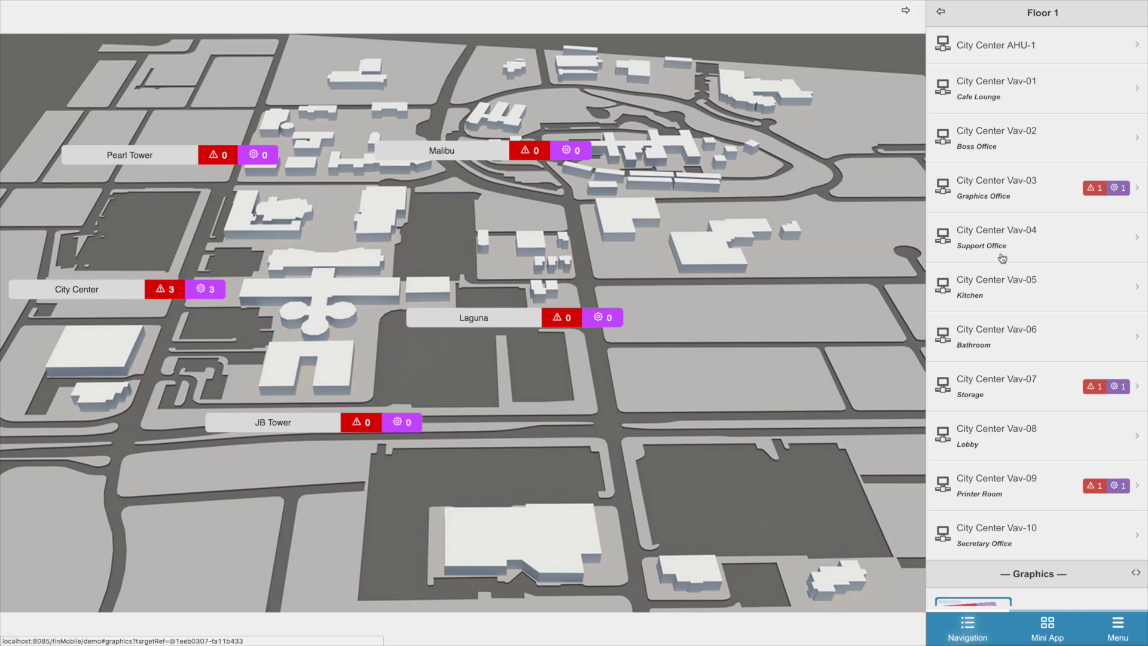
click(1117, 627)
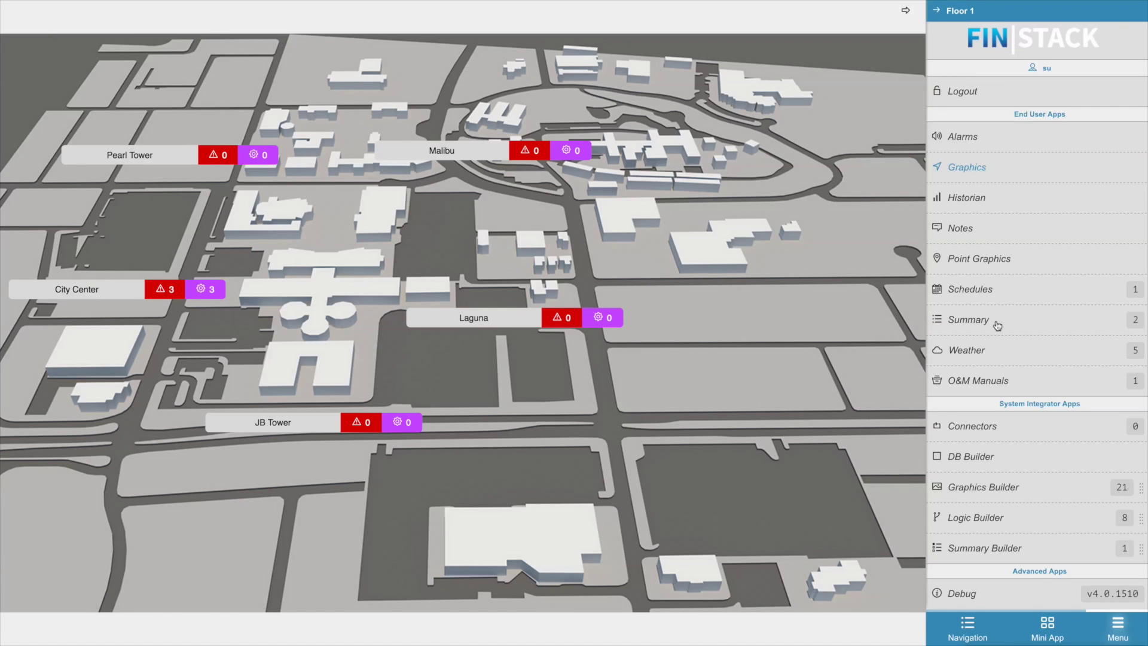
click(997, 325)
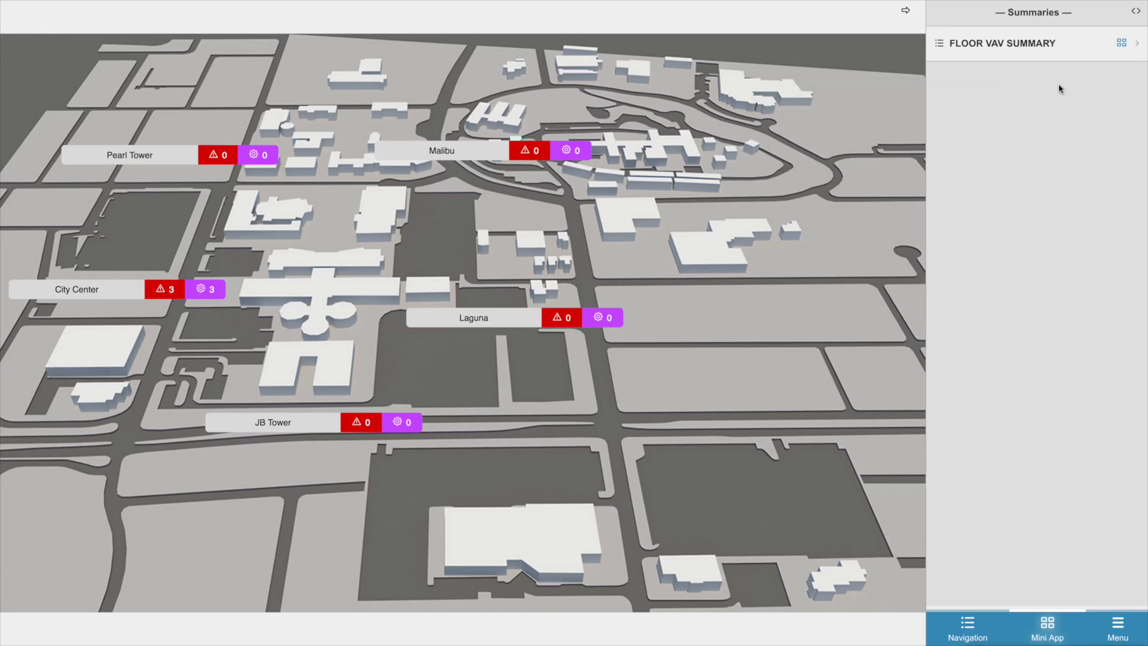
- Open Floor VAV Summary and send VAV-01's damper a SET DEFAULT command
click(1026, 55)
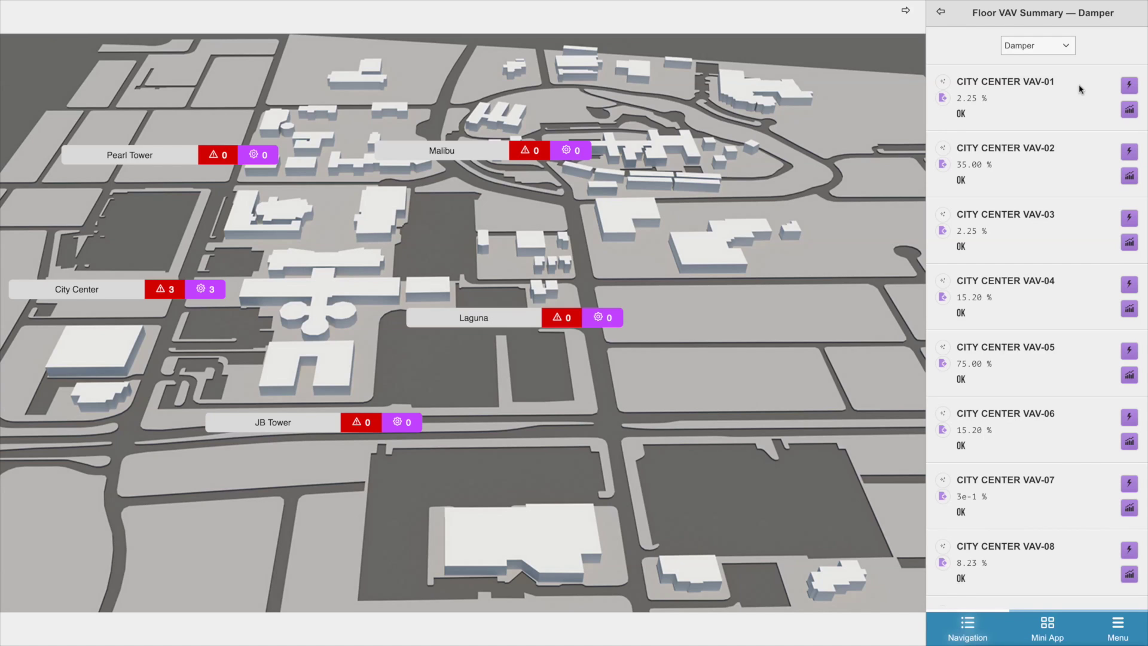
scroll(1088, 89, down, 1)
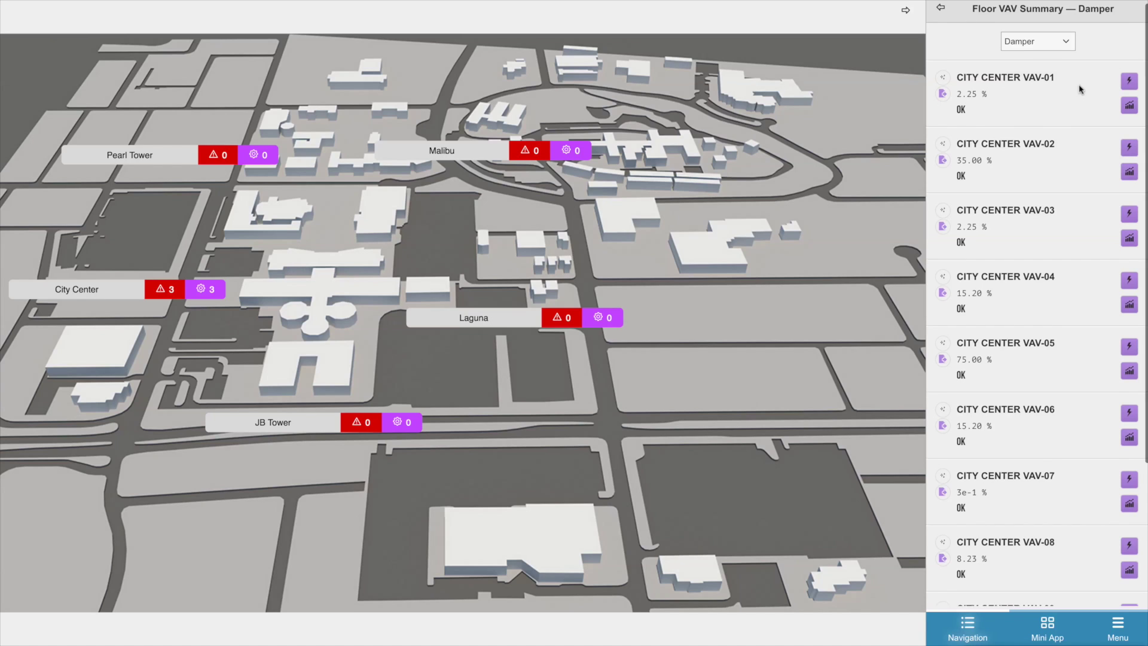
click(1127, 82)
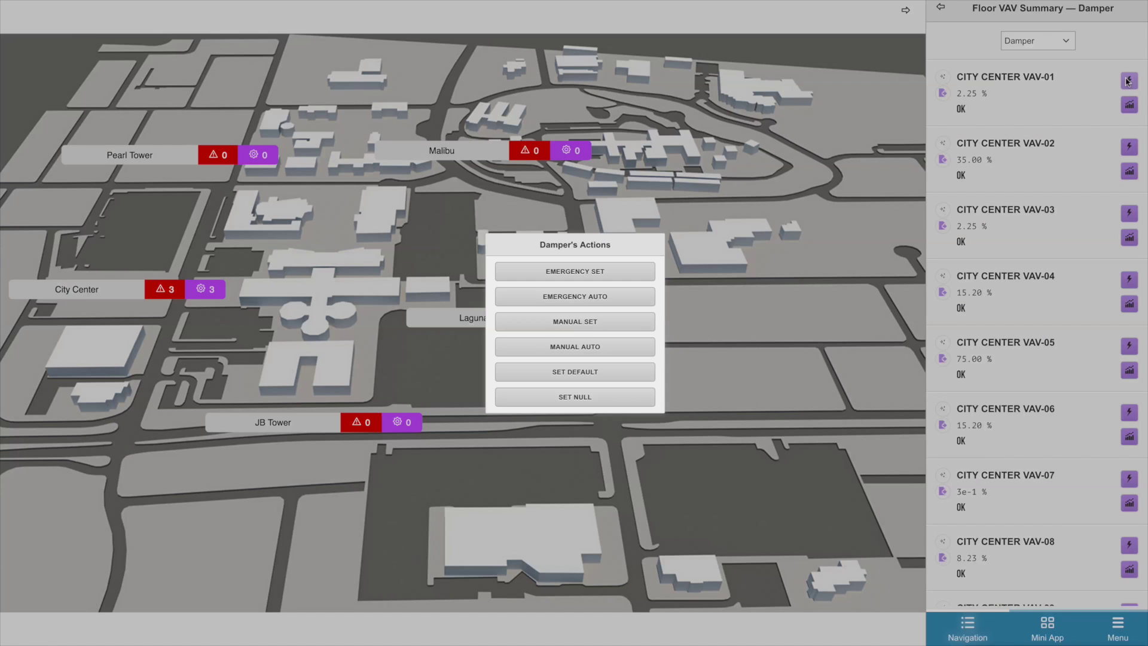
click(624, 376)
- Show and collapse VAV-01's damper trend chart, then scroll to the list bottom
click(1129, 106)
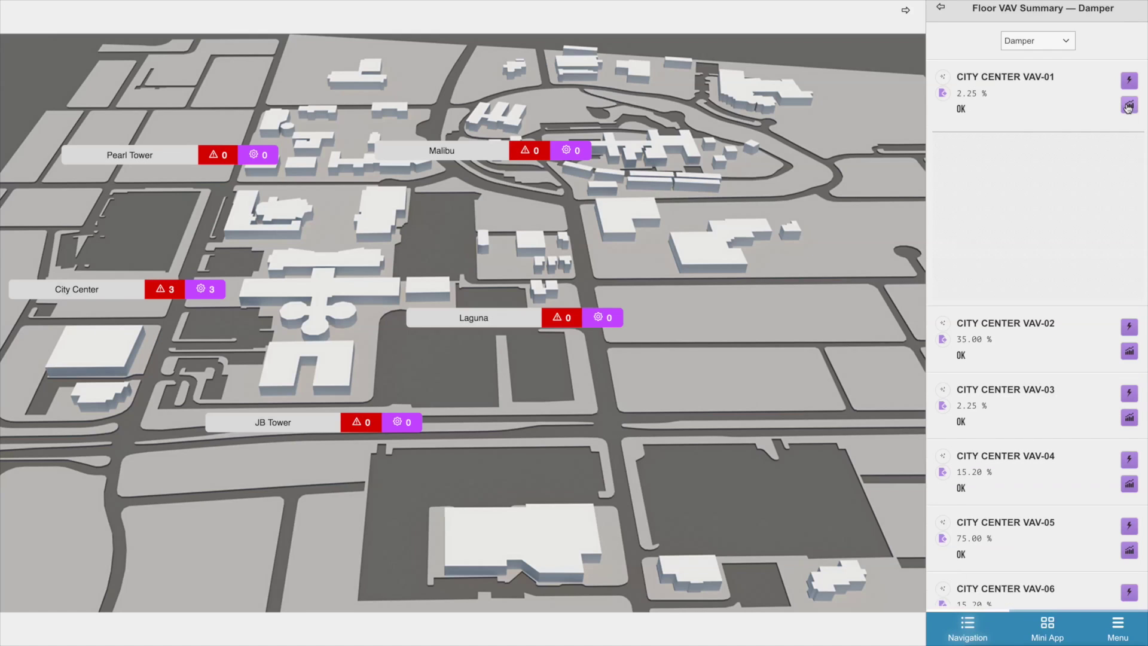
scroll(950, 206, down, 1)
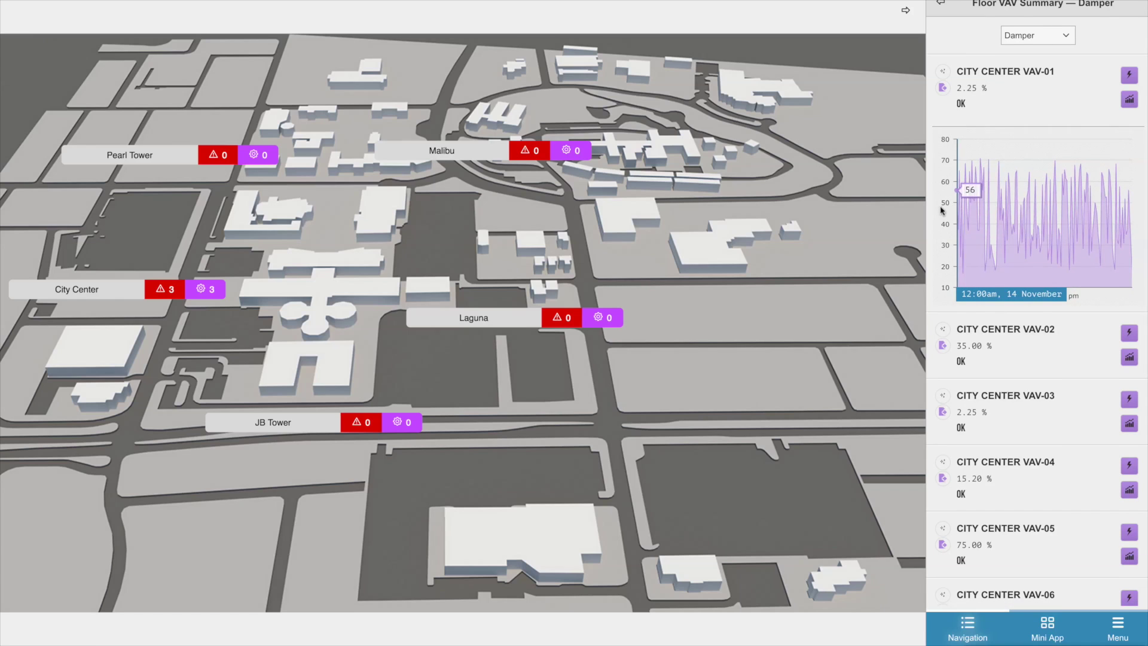
click(1129, 99)
scroll(1032, 476, down, 5)
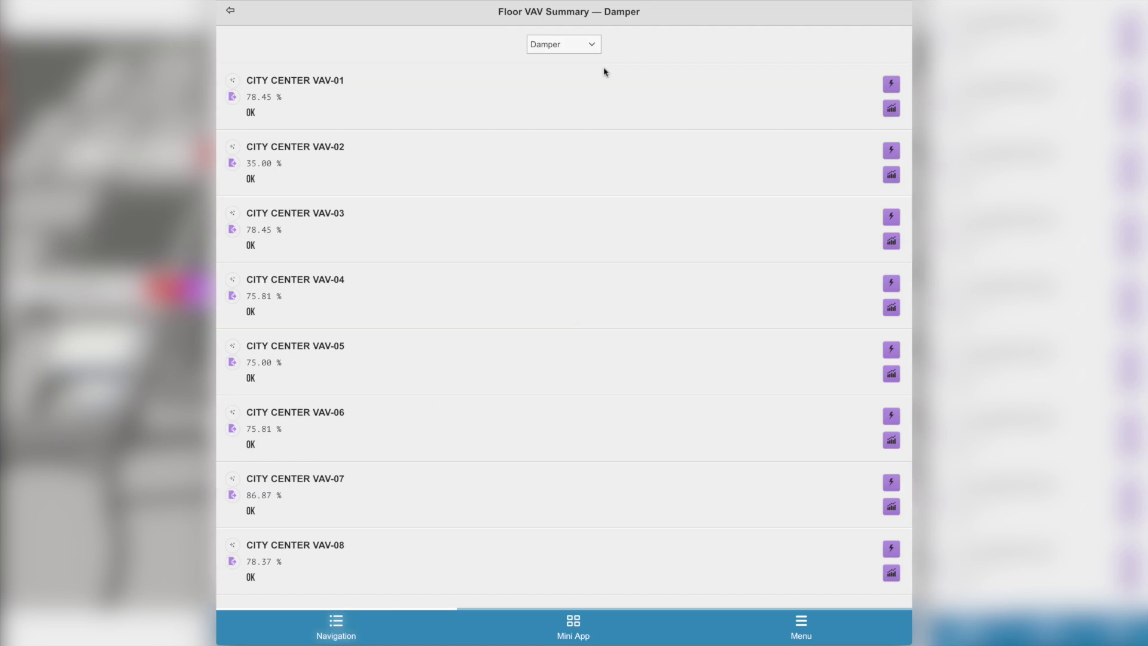
- Choose Room Temp as the summarised point, showing VAV-01 to VAV-10 temperatures in °F
click(592, 47)
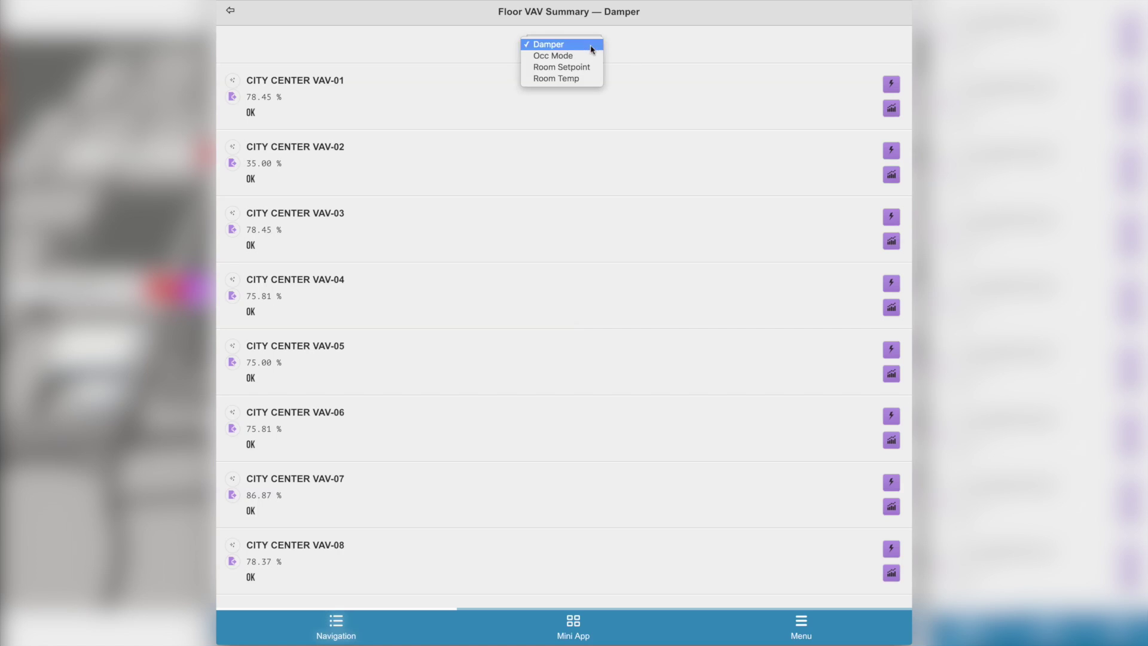
click(579, 84)
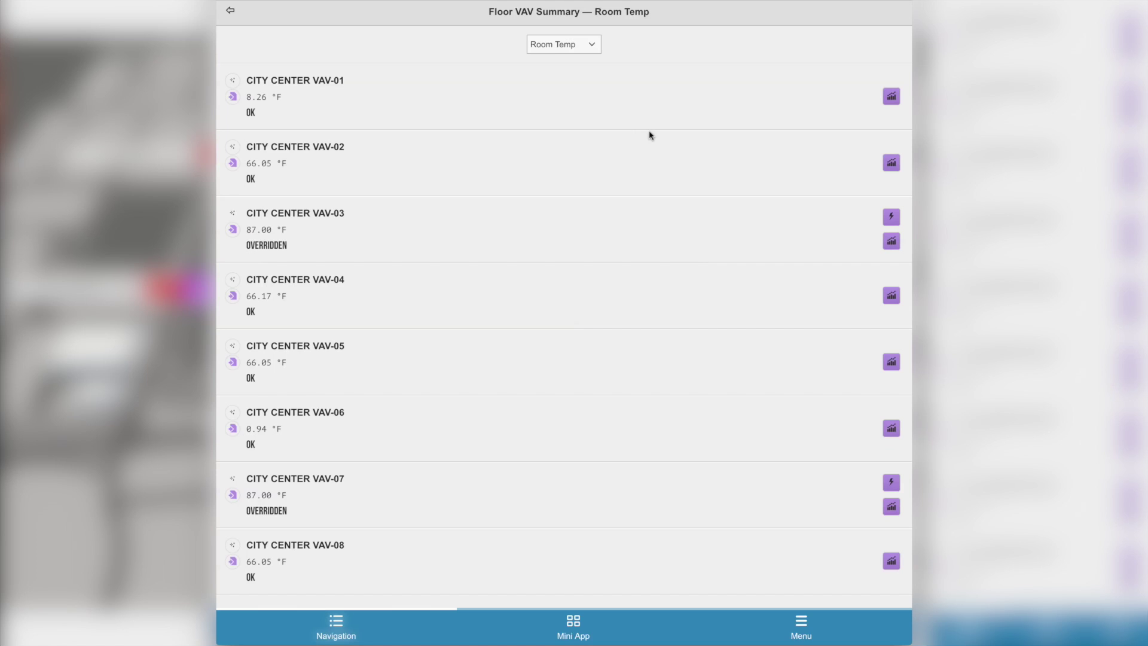
scroll(650, 135, down, 3)
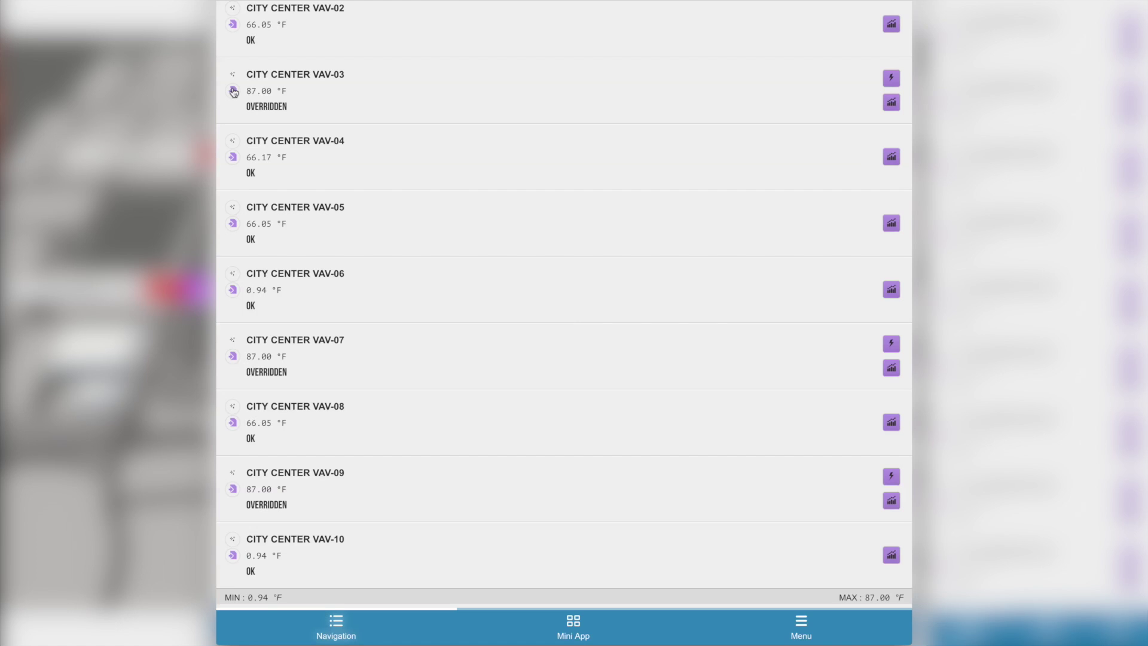
- View VAV-03's room temperature history as a table of values
click(232, 91)
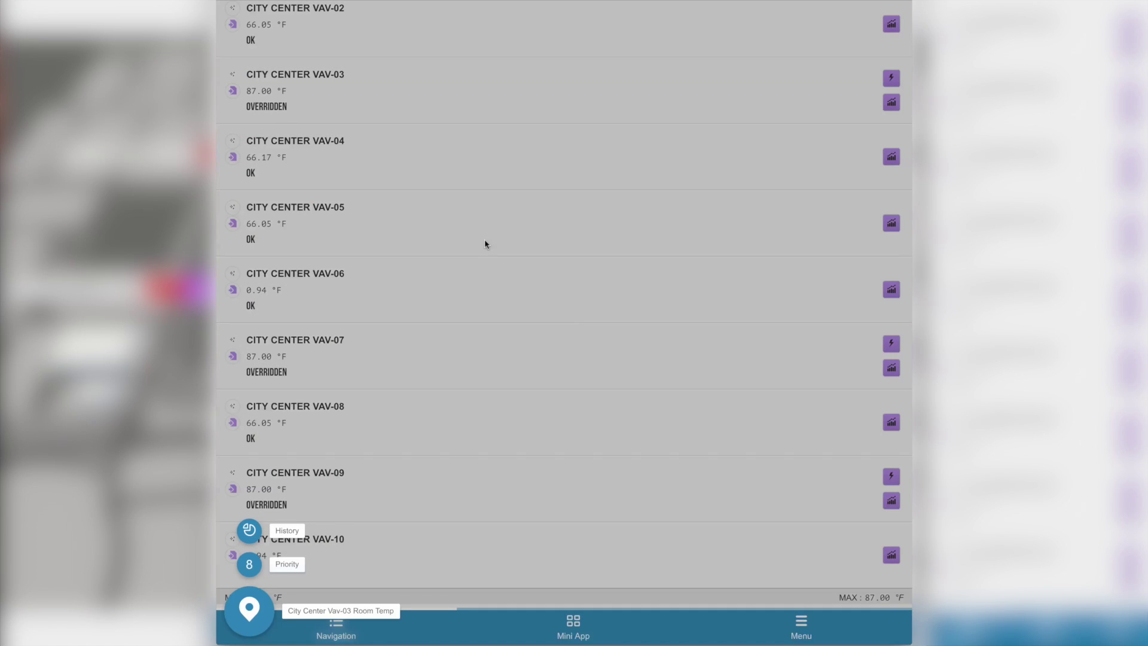
click(249, 532)
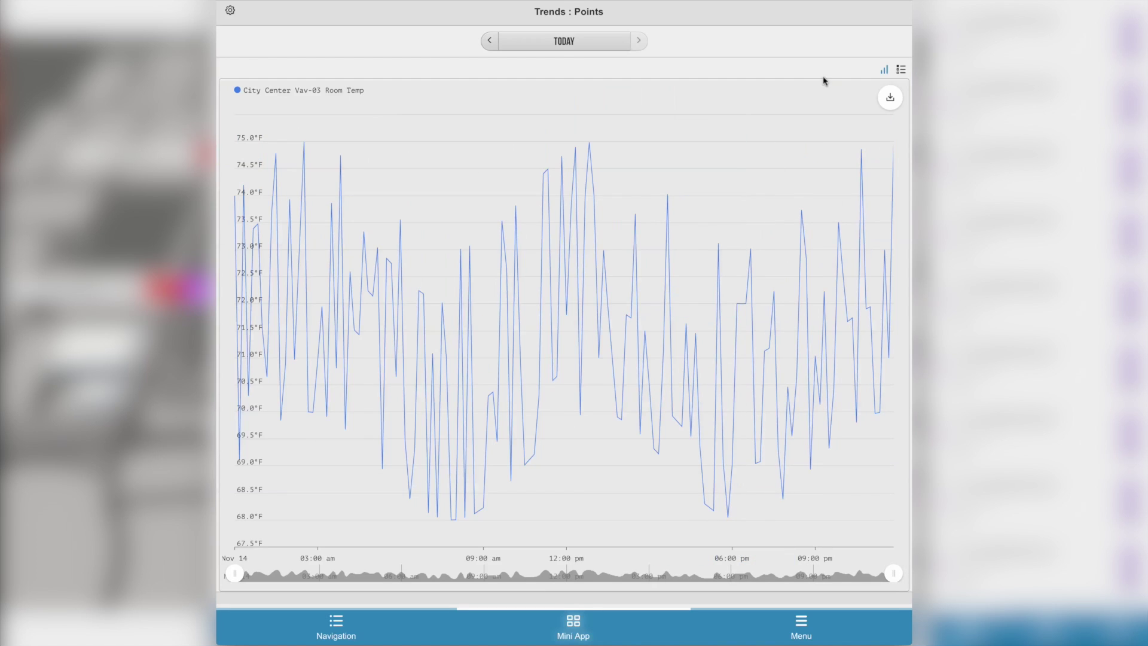
click(902, 69)
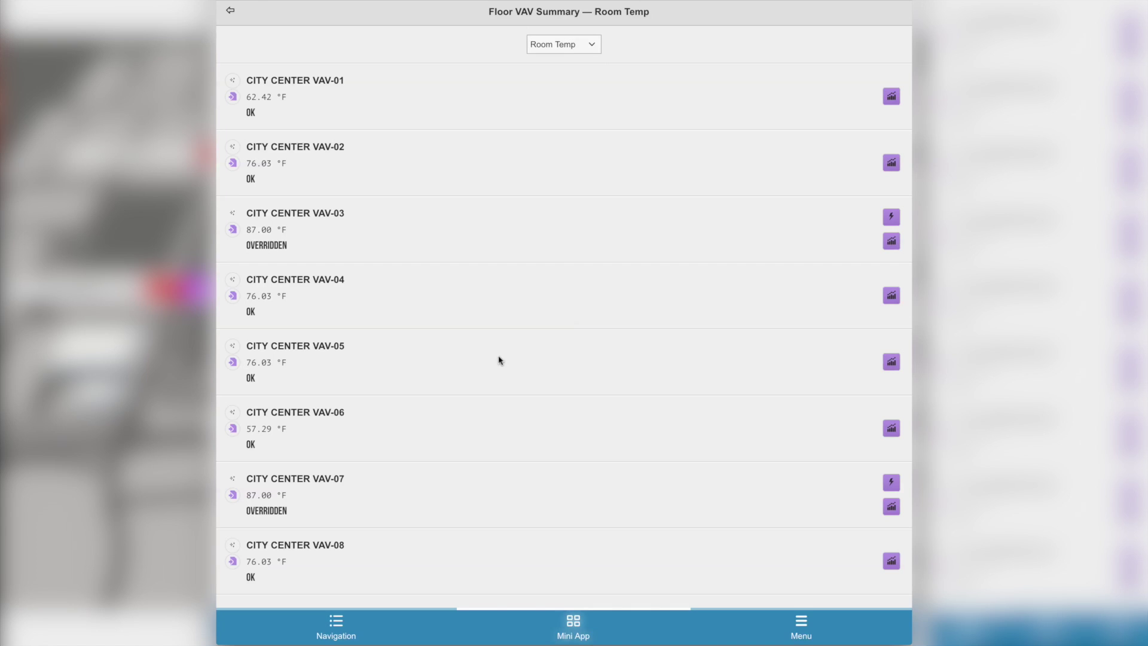
- Browse City Center Vav-03's points, then return to Floor 1's Summaries list
click(234, 213)
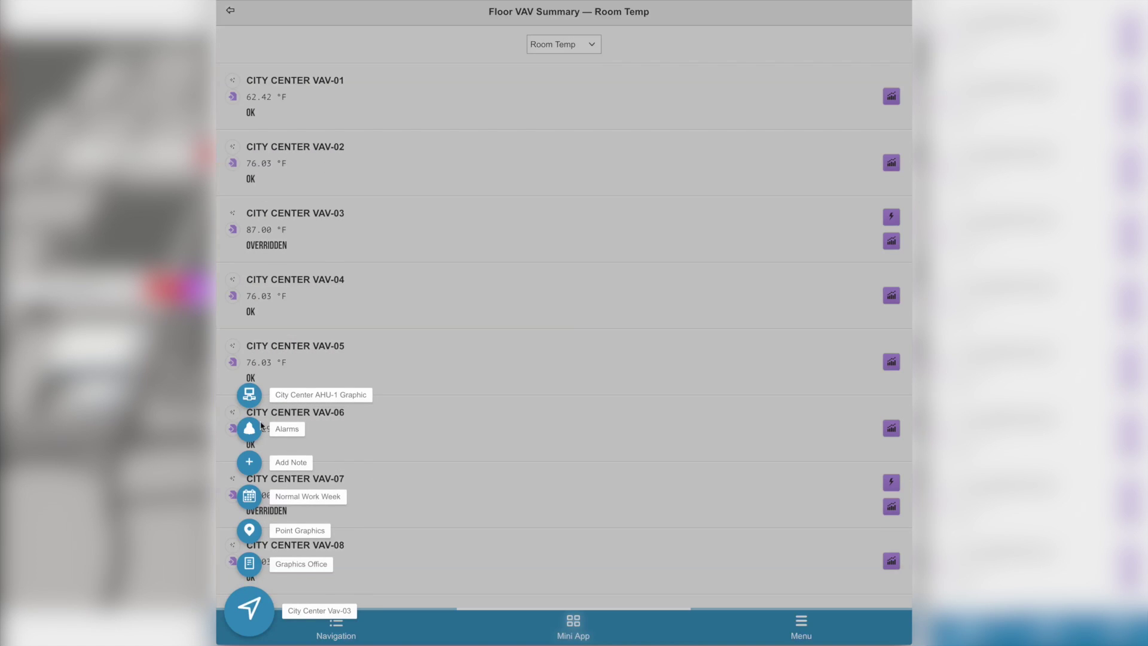
click(251, 536)
scroll(510, 461, down, 5)
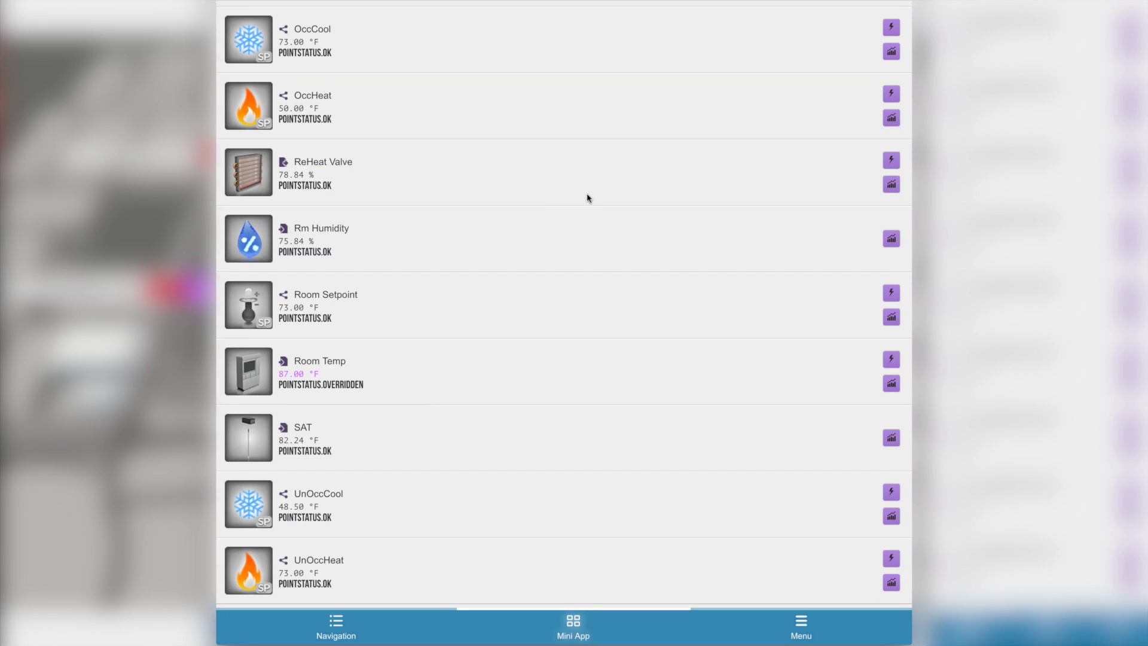
scroll(587, 198, up, 5)
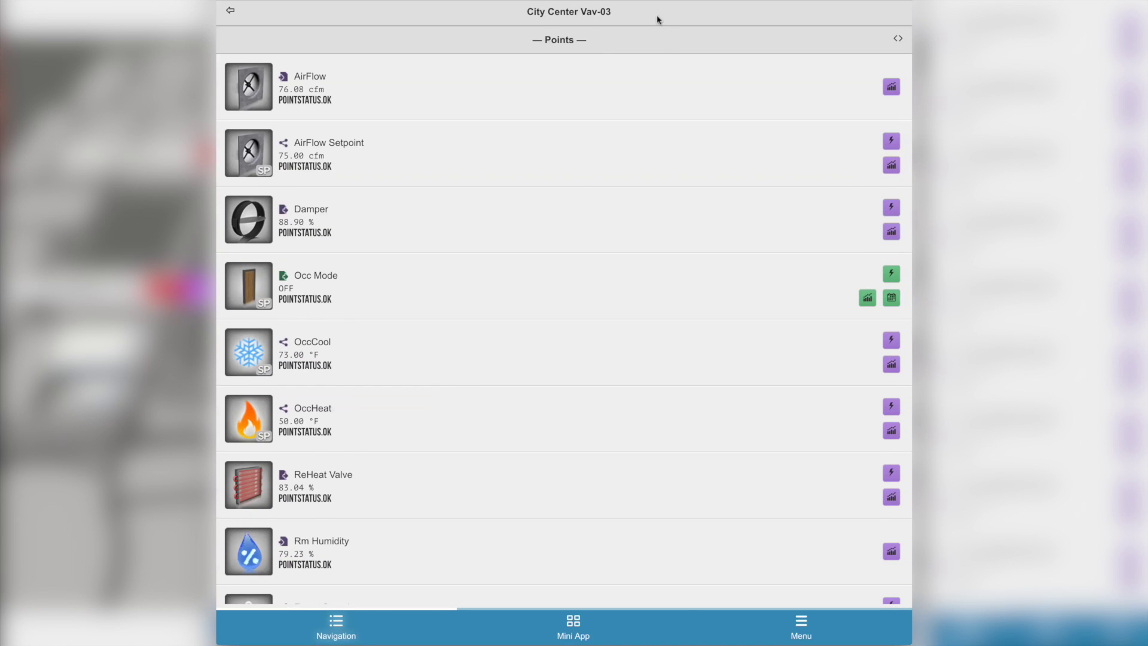
scroll(674, 52, down, 5)
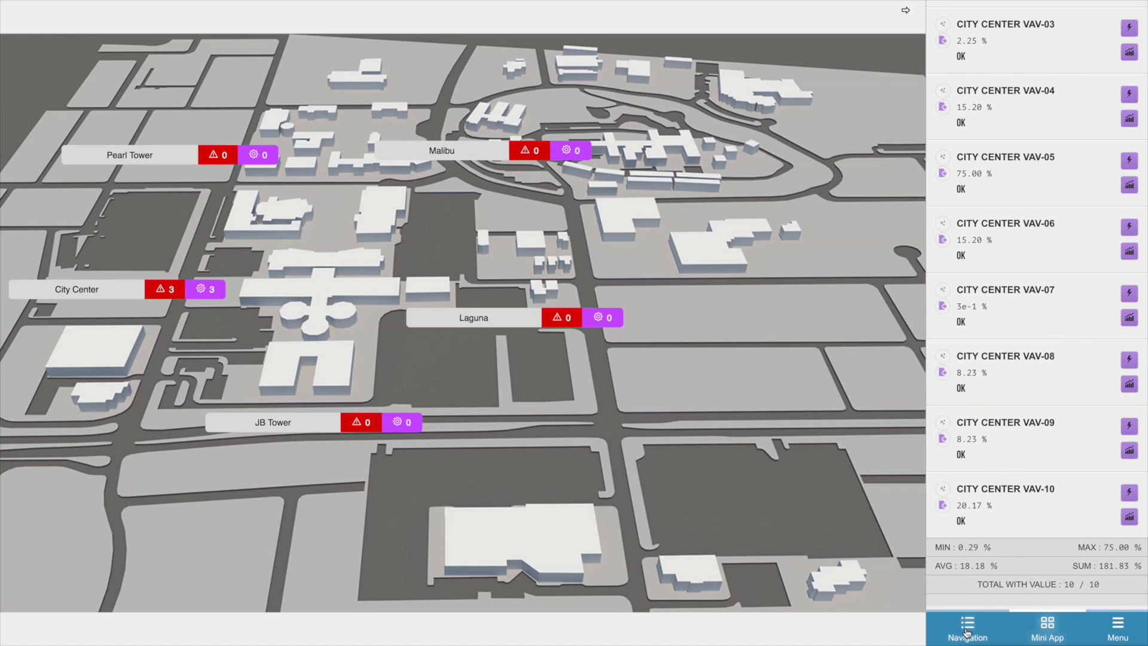
scroll(967, 633, up, 3)
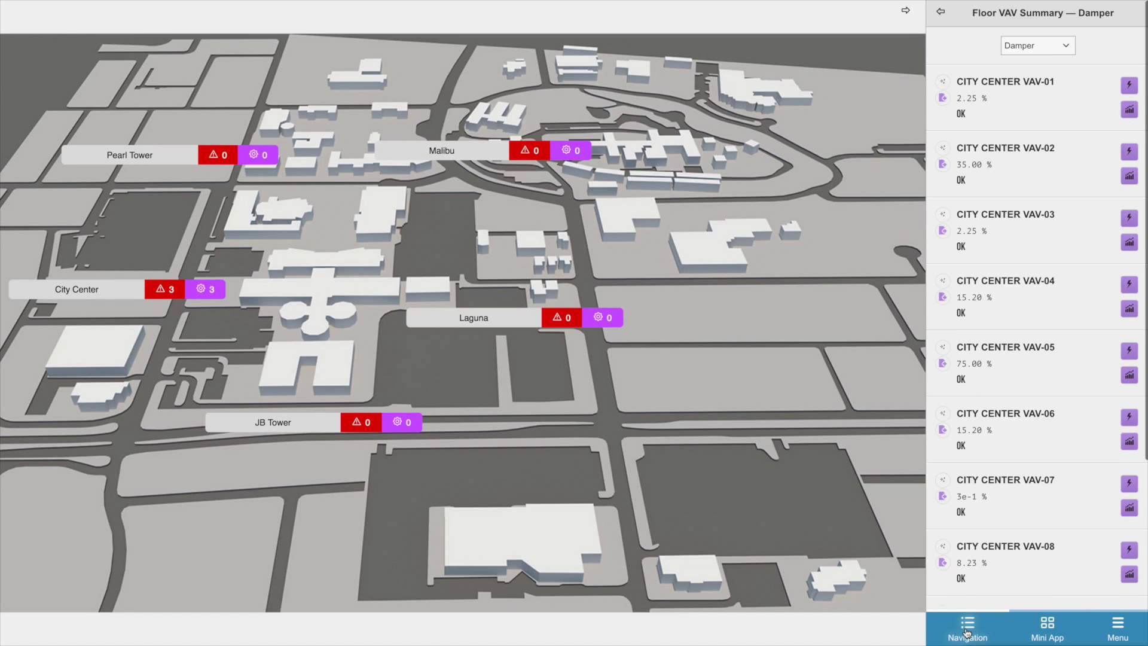
click(941, 12)
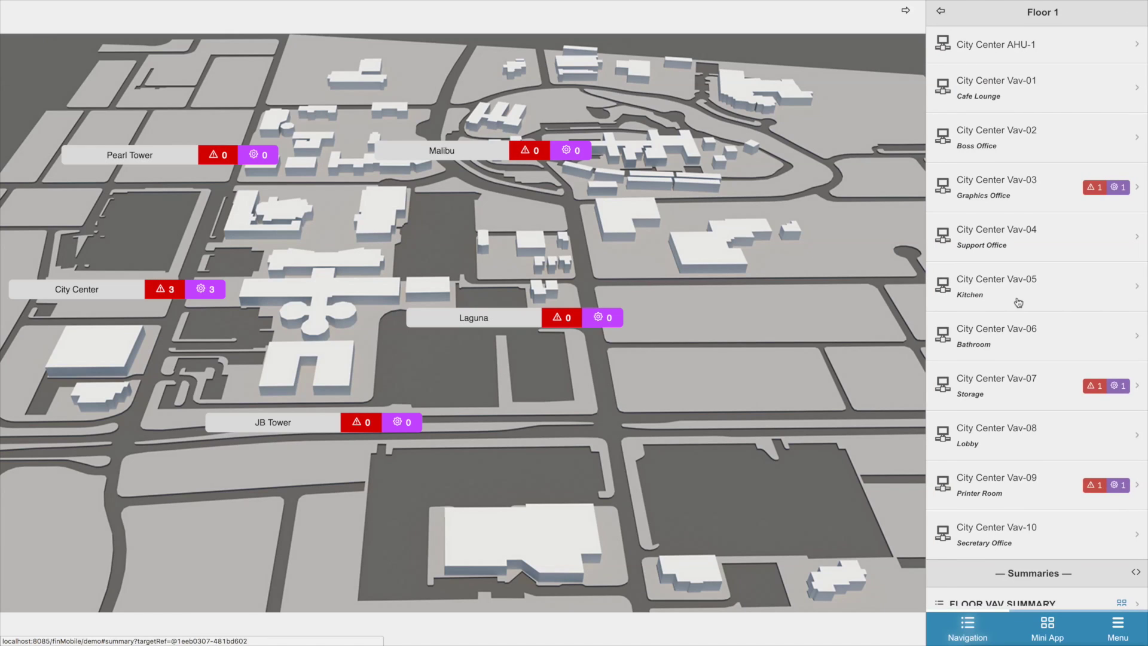
scroll(1018, 302, down, 9)
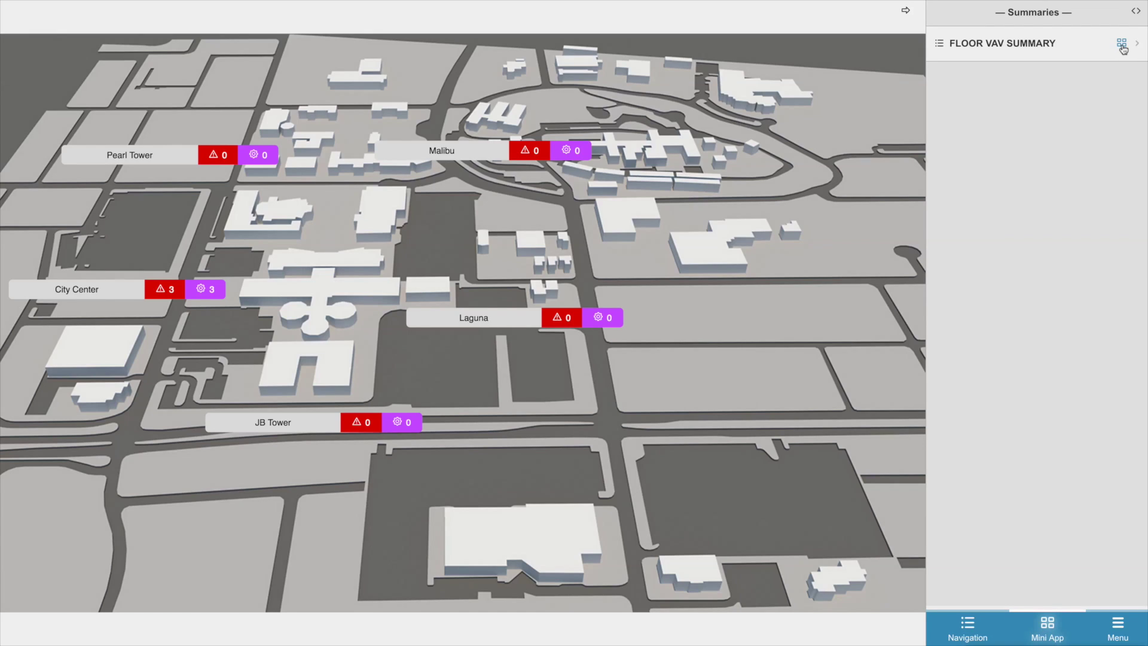
- Open Floor VAV Summary as a pop-up, minimise and restore it, then maximise it
click(1122, 45)
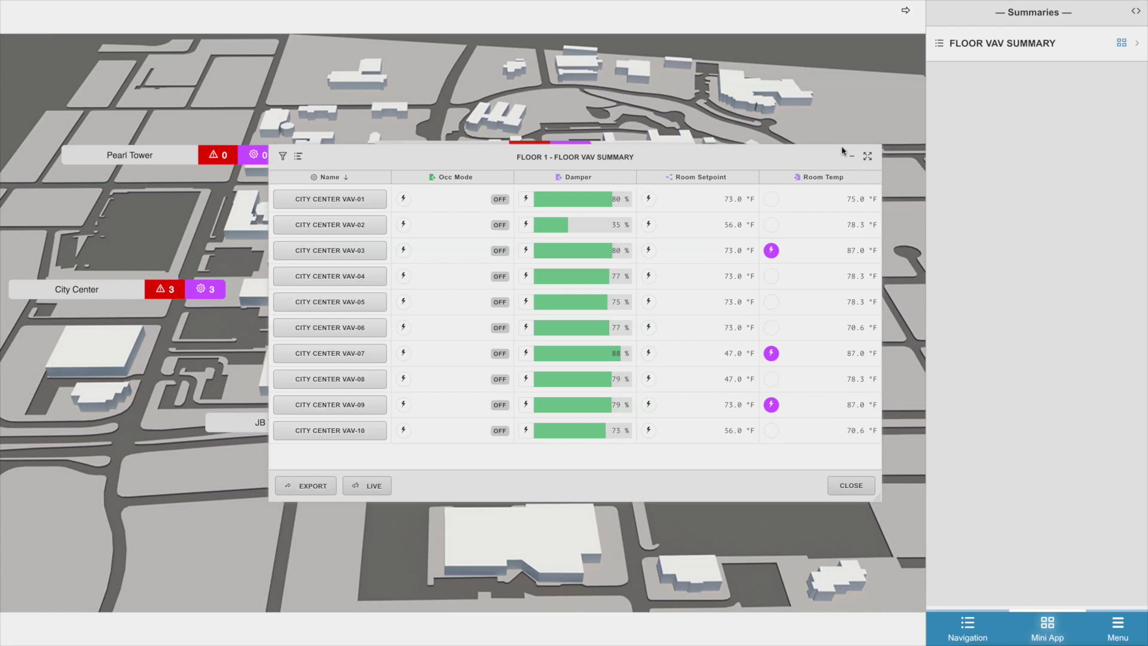
click(852, 155)
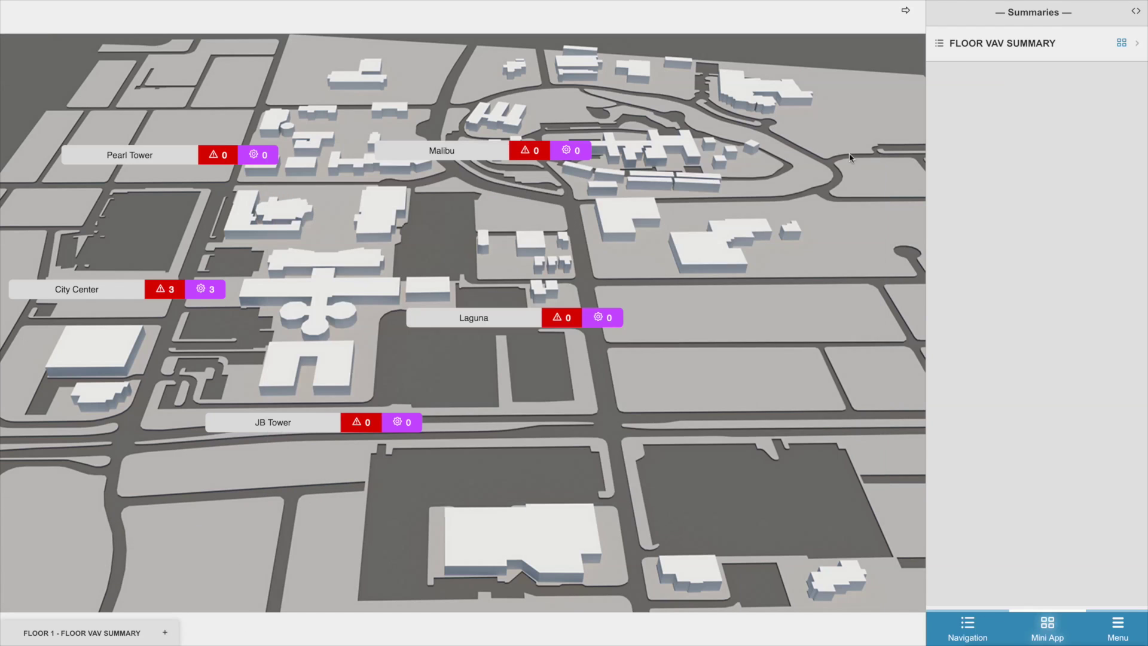
click(167, 635)
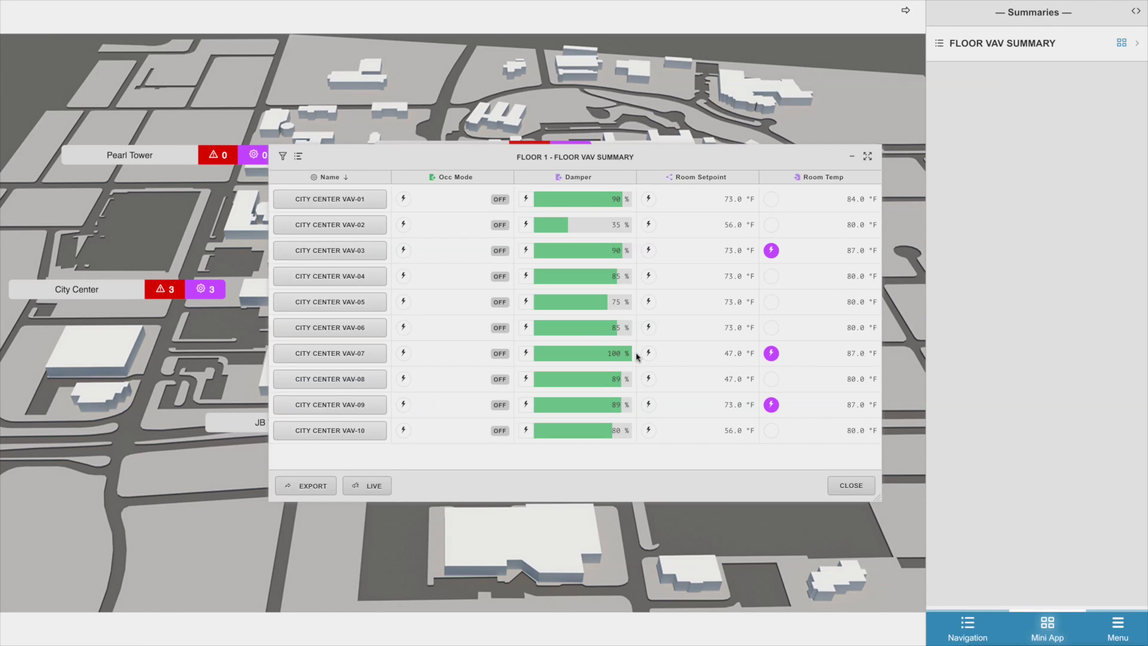
click(869, 158)
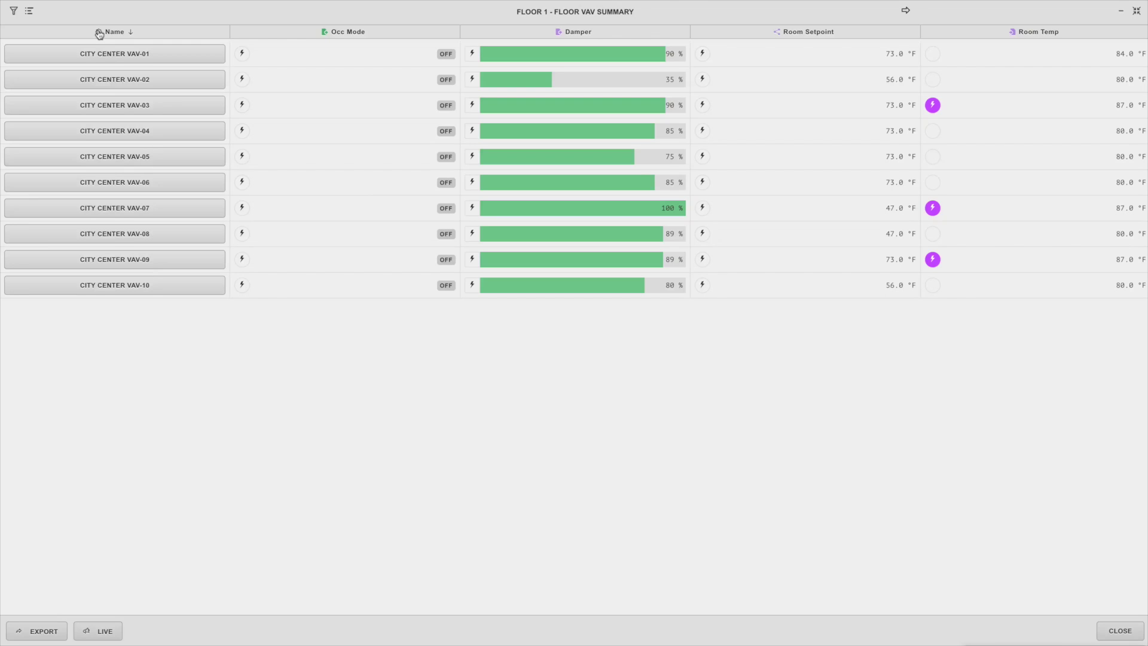
click(29, 10)
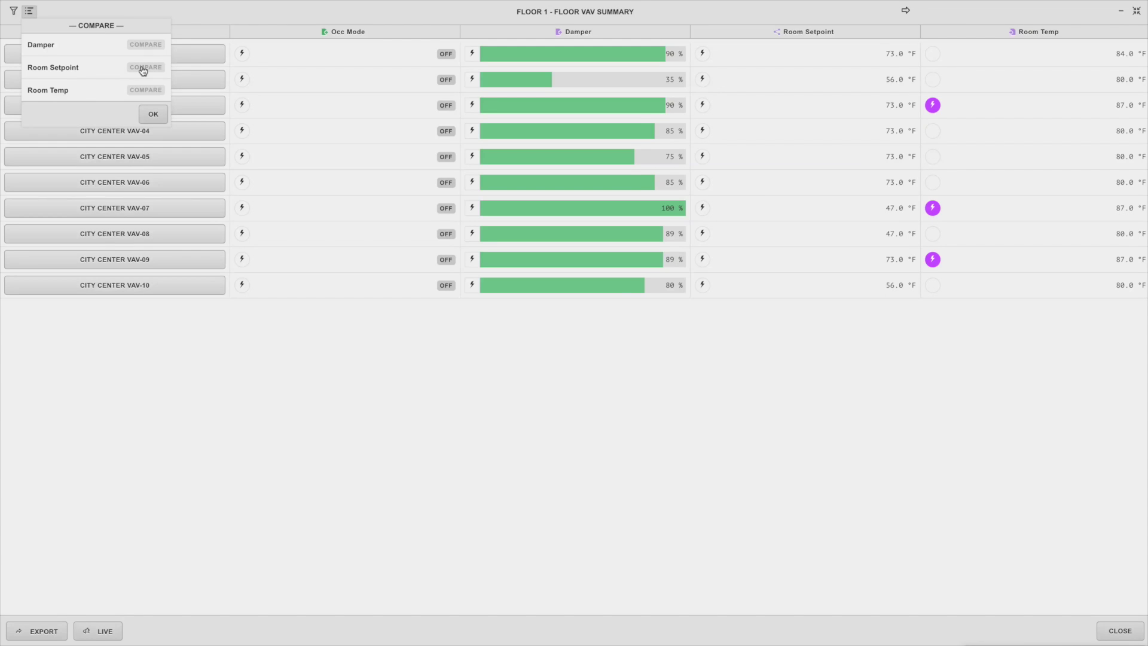
click(146, 68)
click(144, 91)
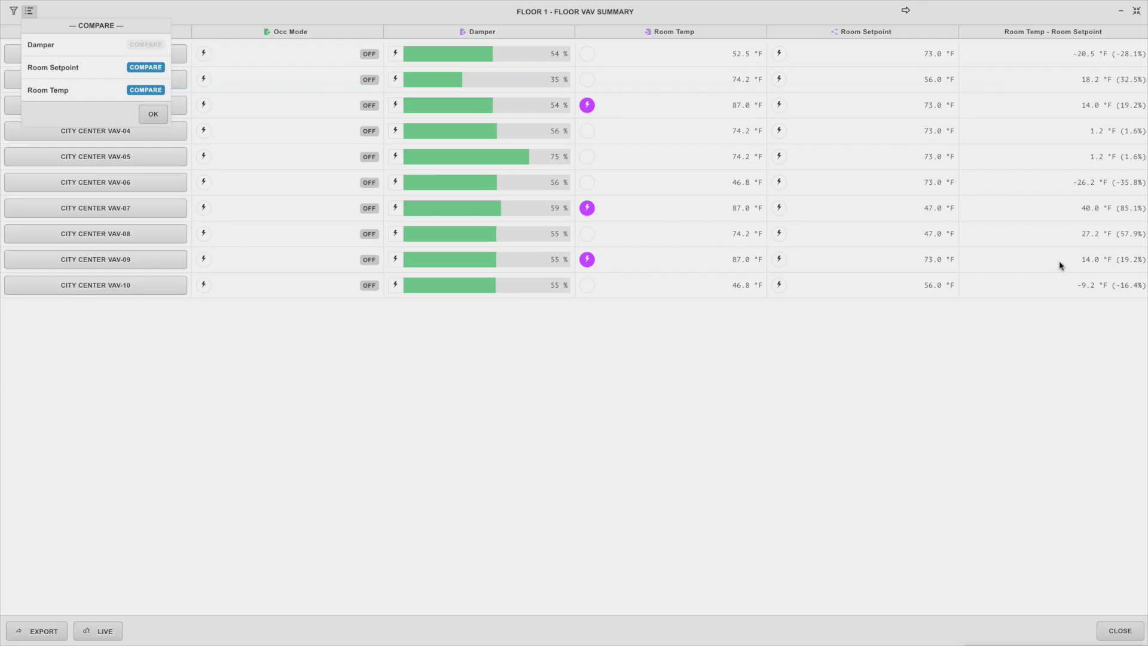
click(144, 67)
click(146, 89)
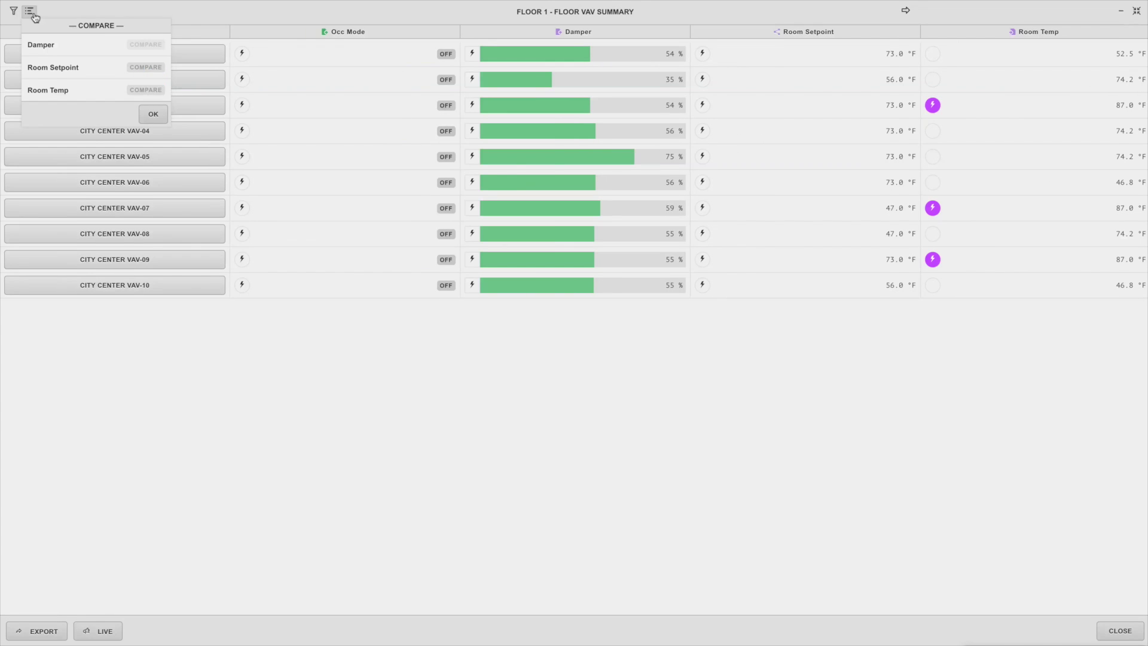
click(27, 13)
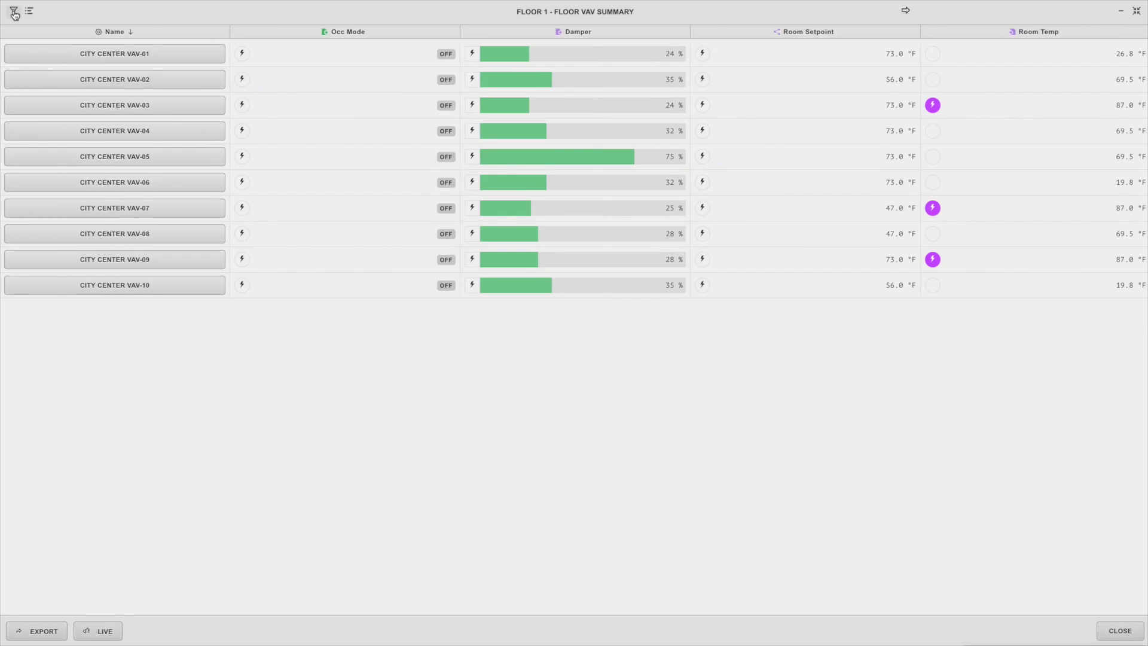
- In Column Properties, hide then re-show Occ Mode and Damper, and confirm
click(14, 12)
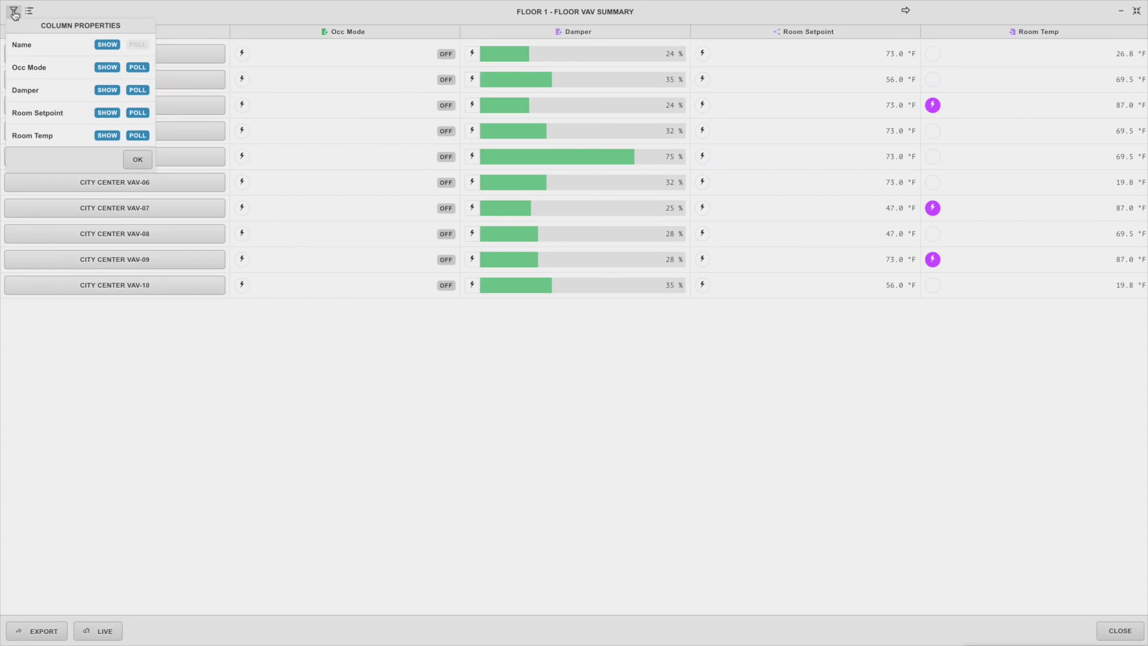
click(108, 69)
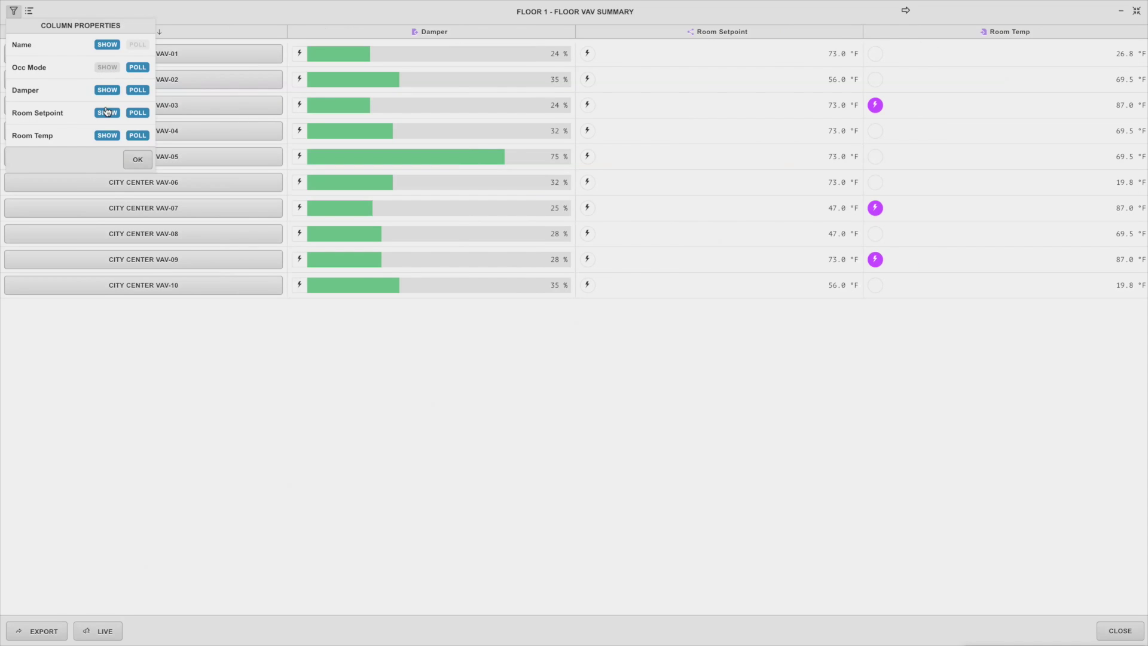
click(108, 91)
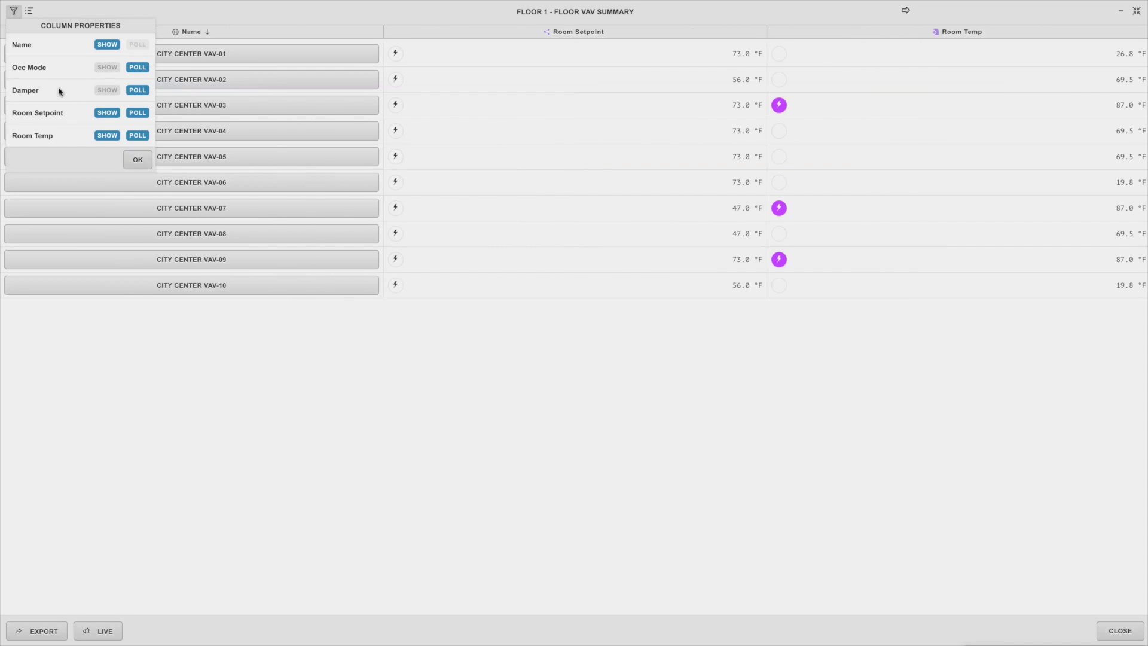
click(114, 90)
click(112, 70)
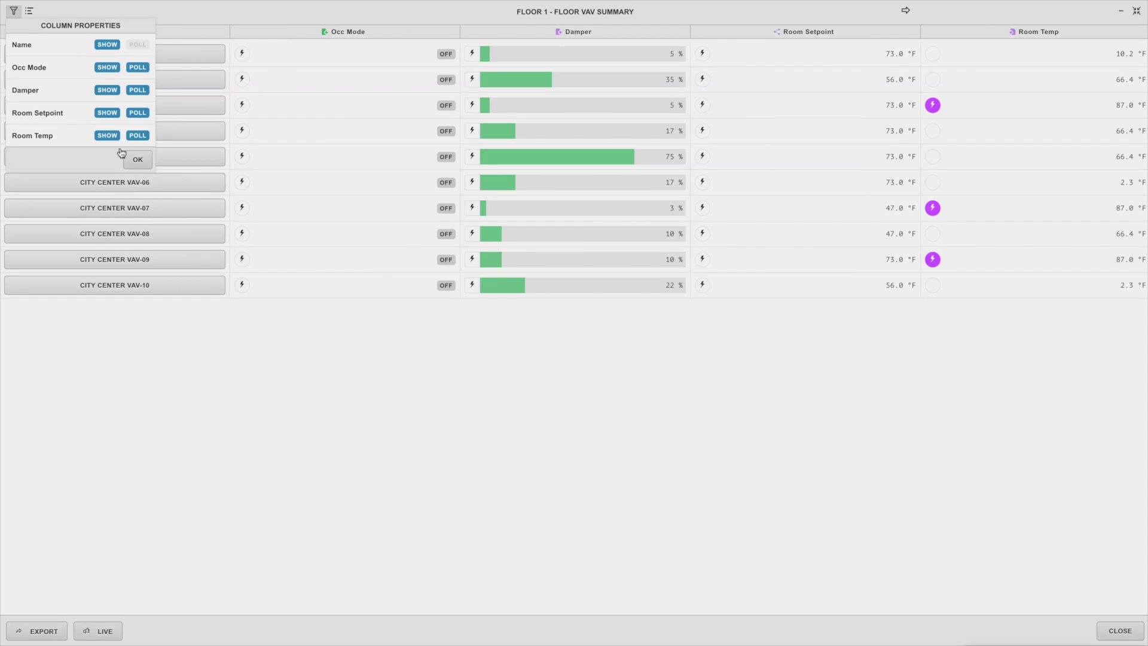
click(136, 161)
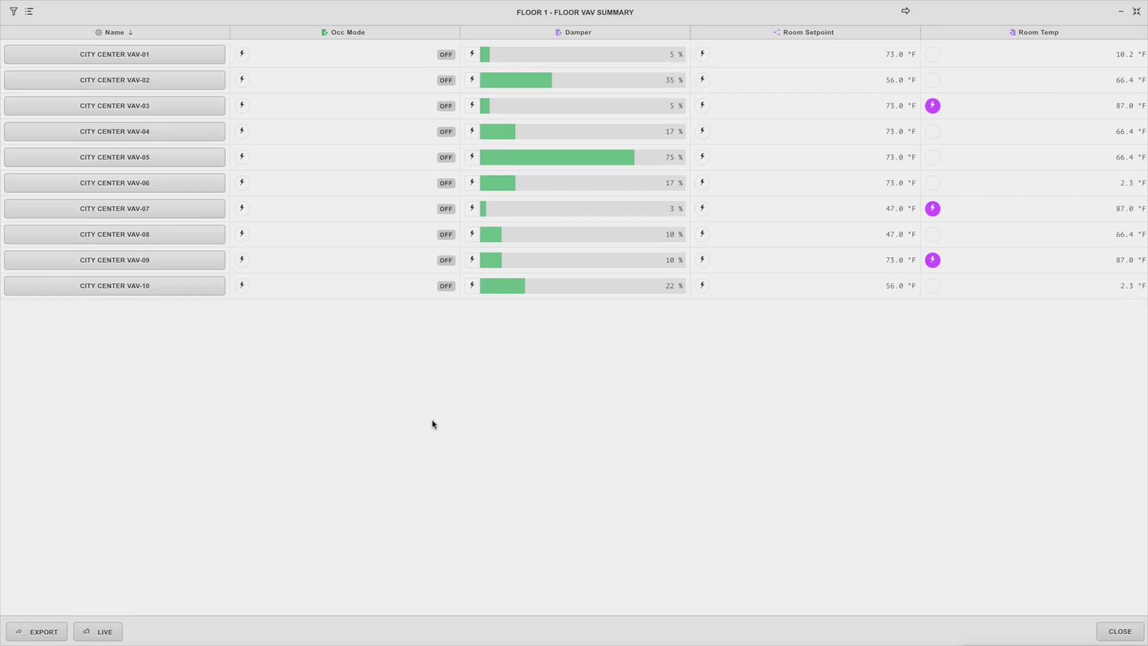
- Command VAV-01's occupancy mode to Emergency Active and request its damper history trend
click(242, 55)
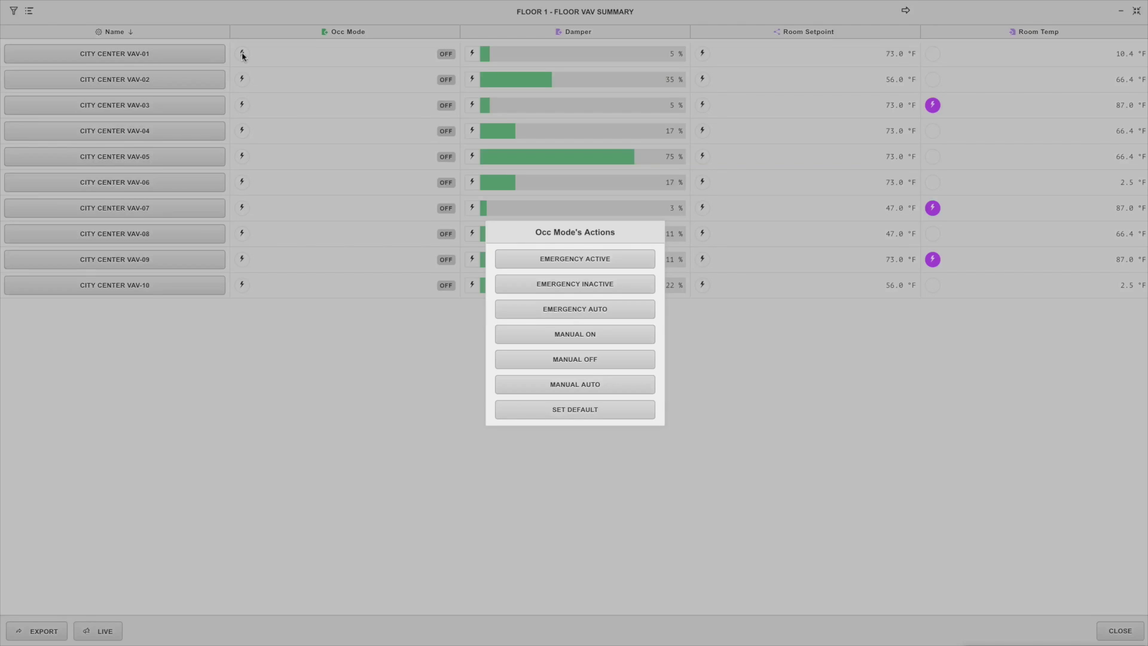
click(561, 262)
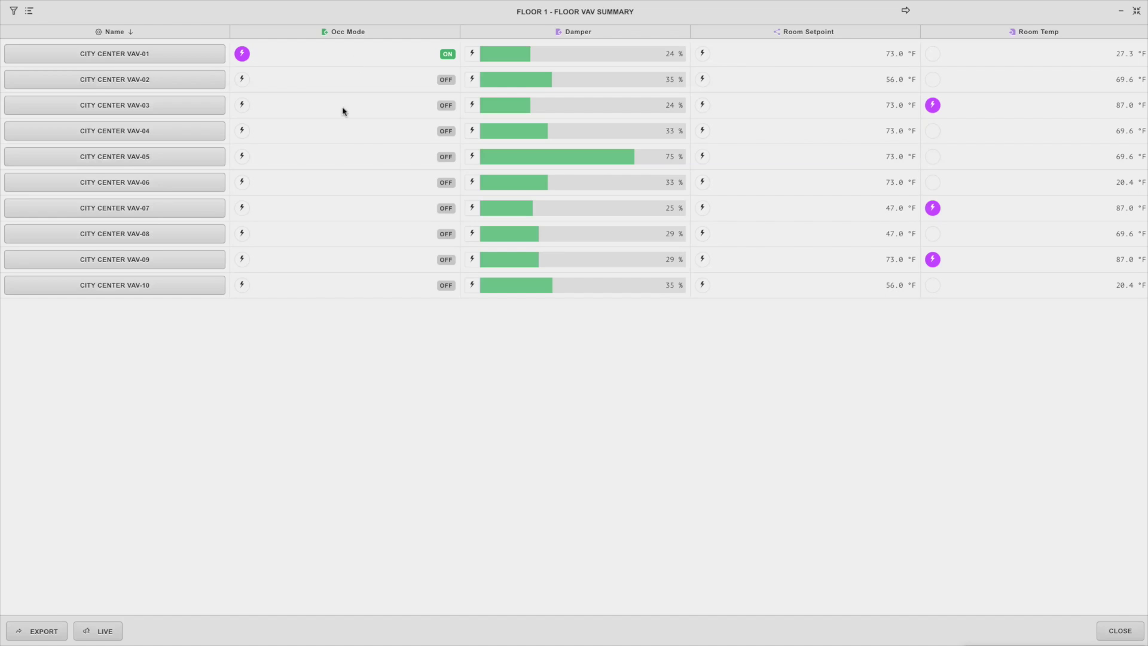
right_click(632, 57)
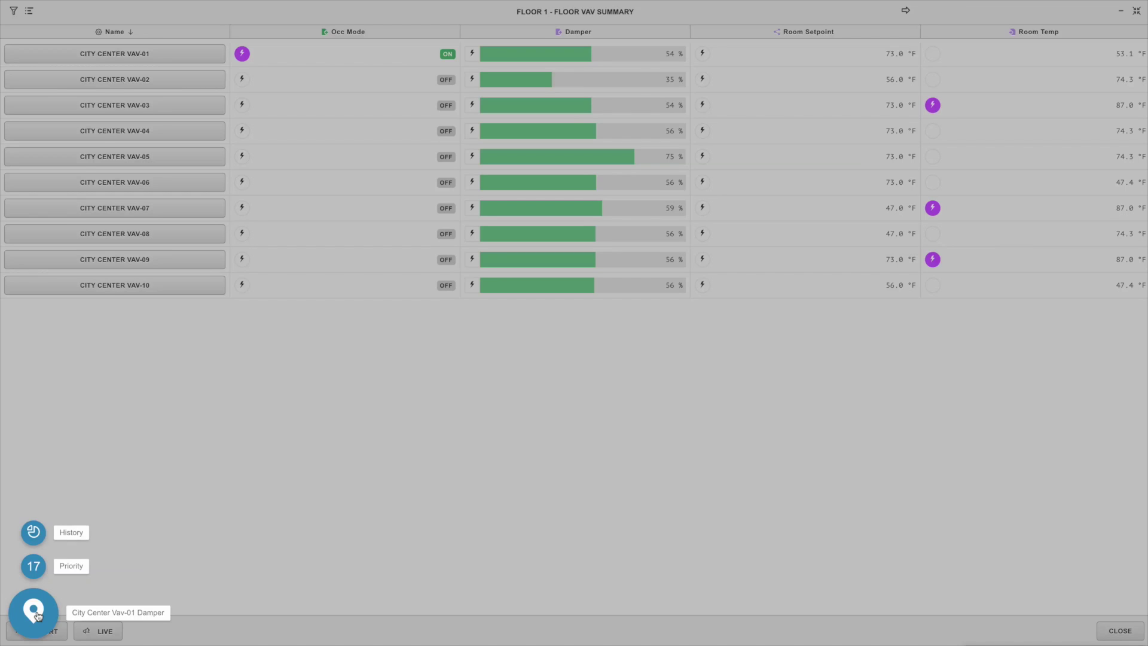
click(34, 532)
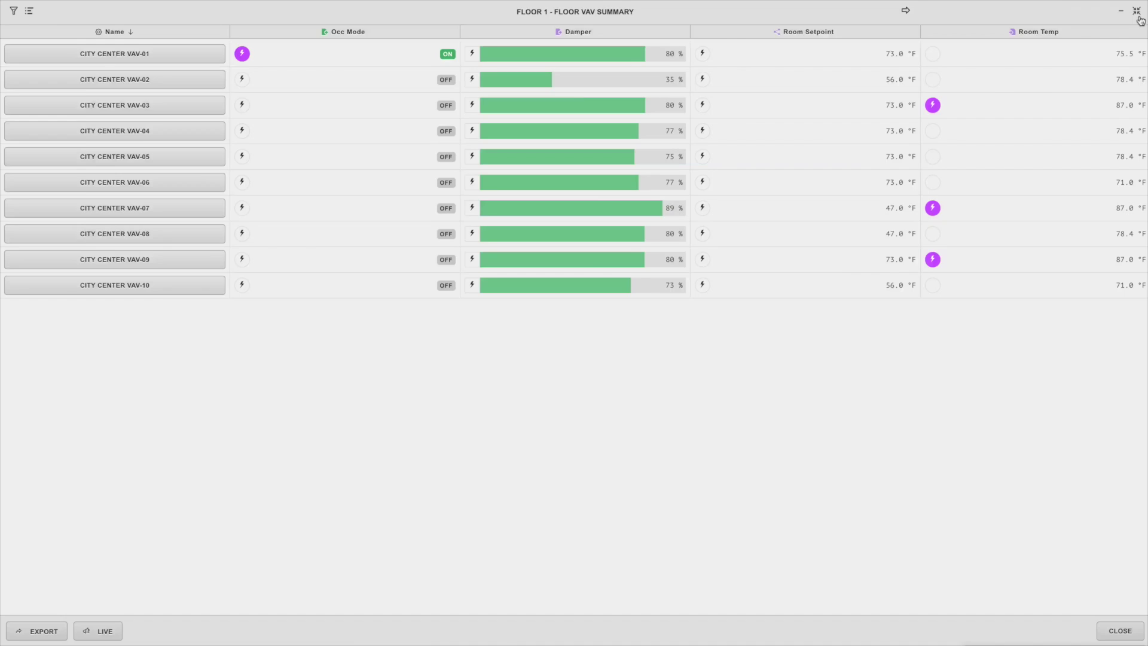
- Float the summary again, chart VAV-01's room setpoint history, and open VAV-01's equipment actions
click(1136, 12)
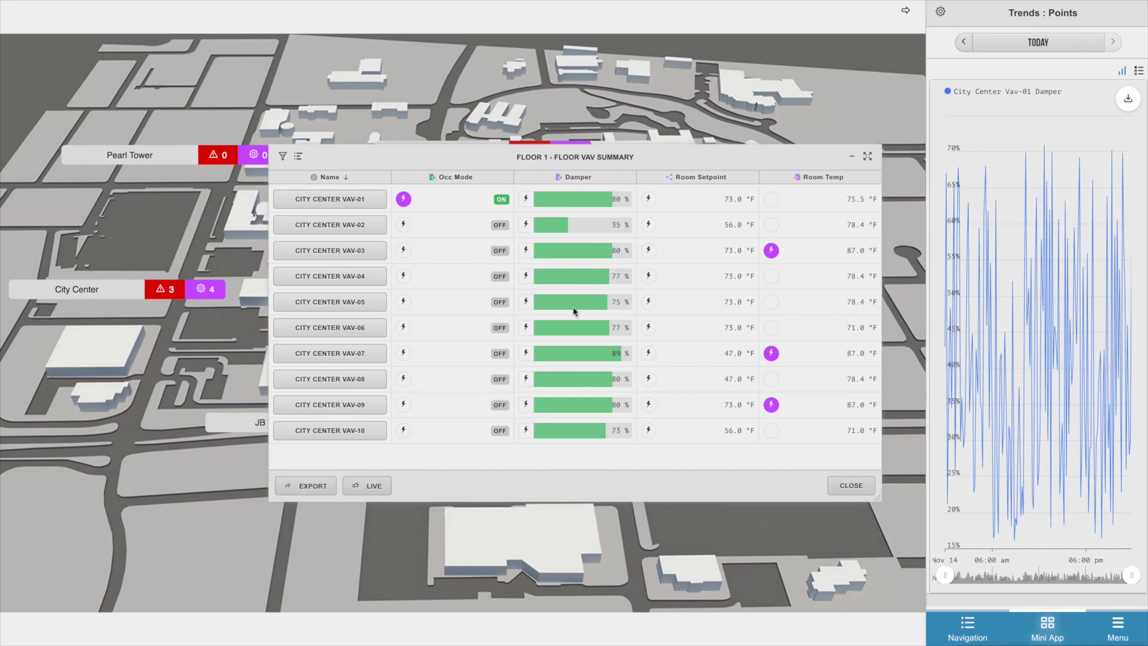
click(700, 202)
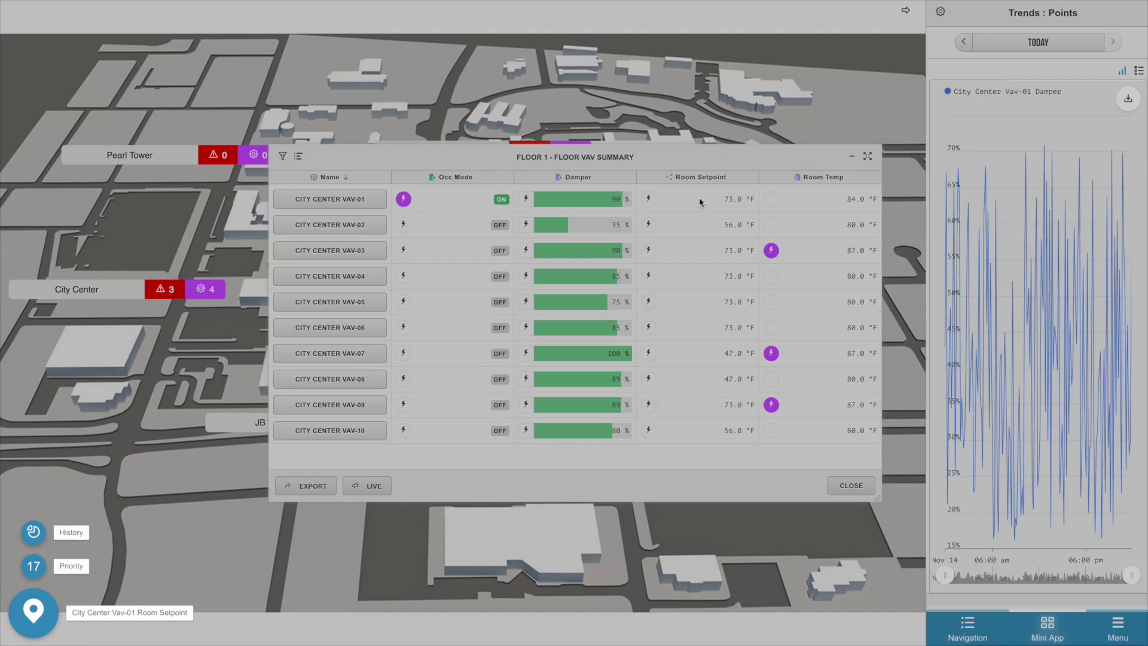
click(34, 530)
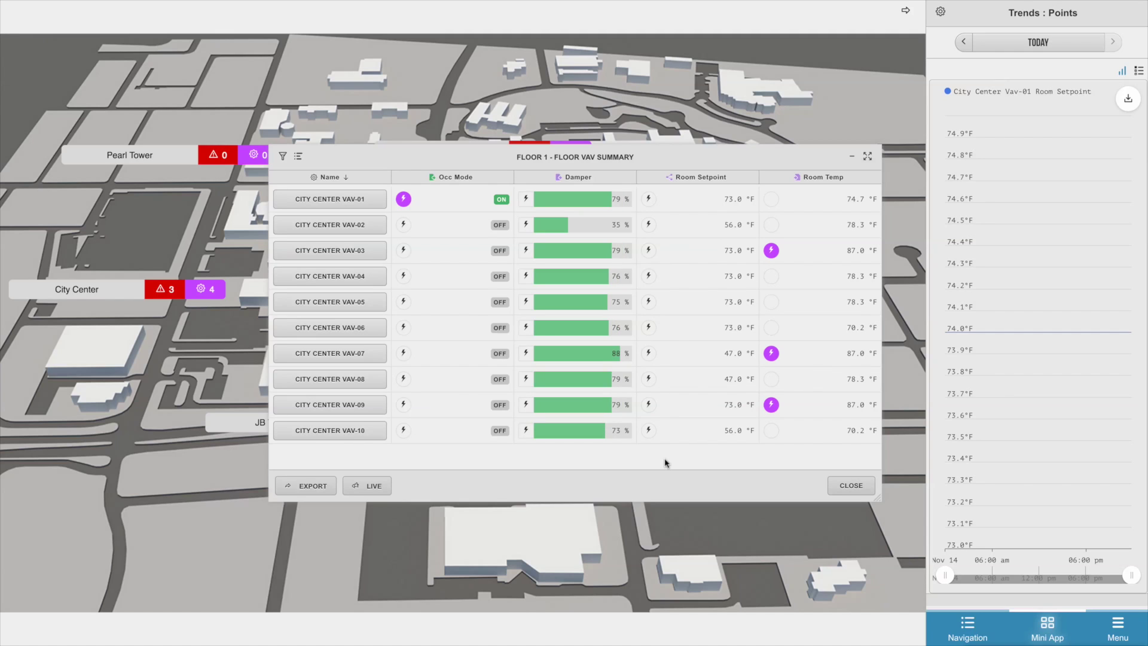
click(340, 200)
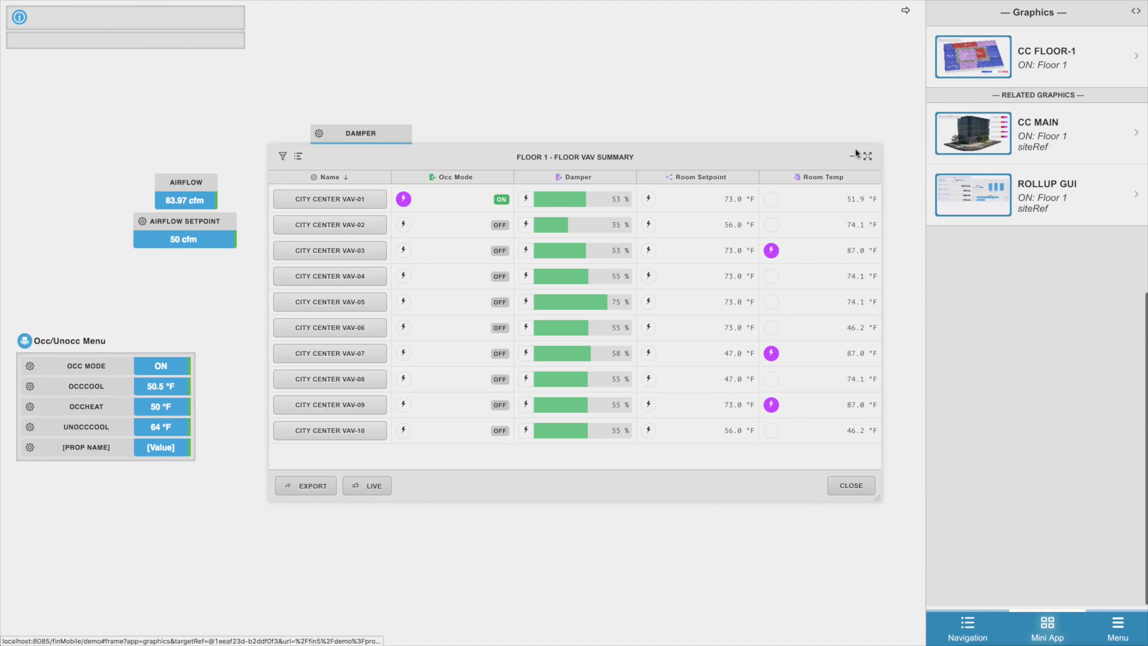
click(854, 155)
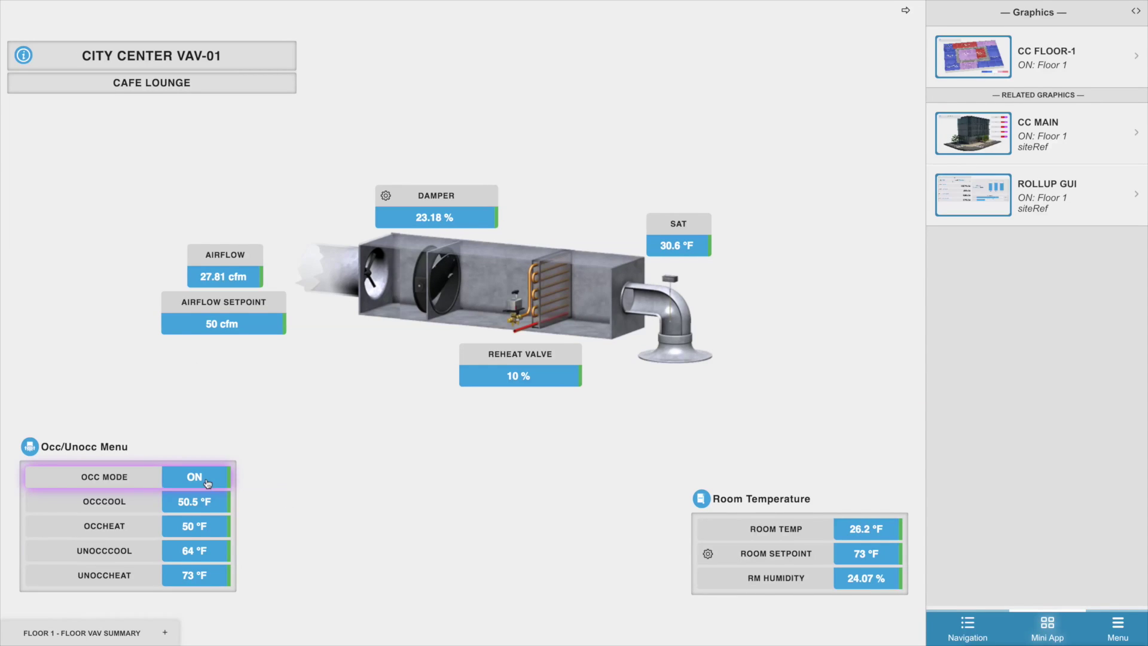
click(165, 633)
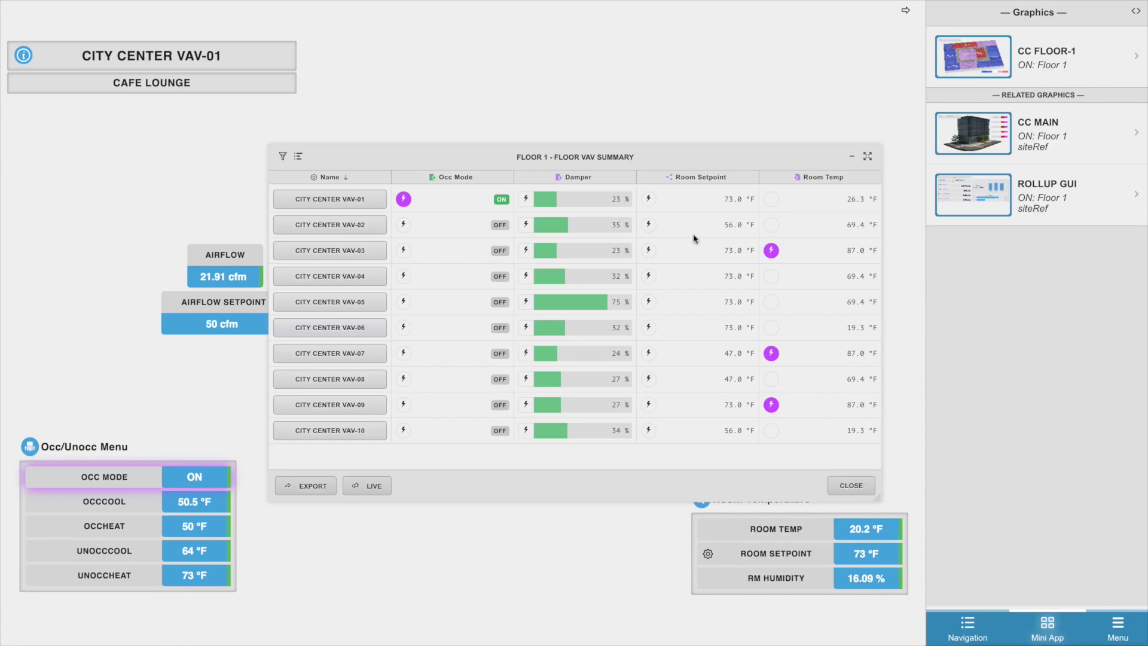
- Export the summary as comma-separated summary.csv into Summaries and select the file there
click(311, 487)
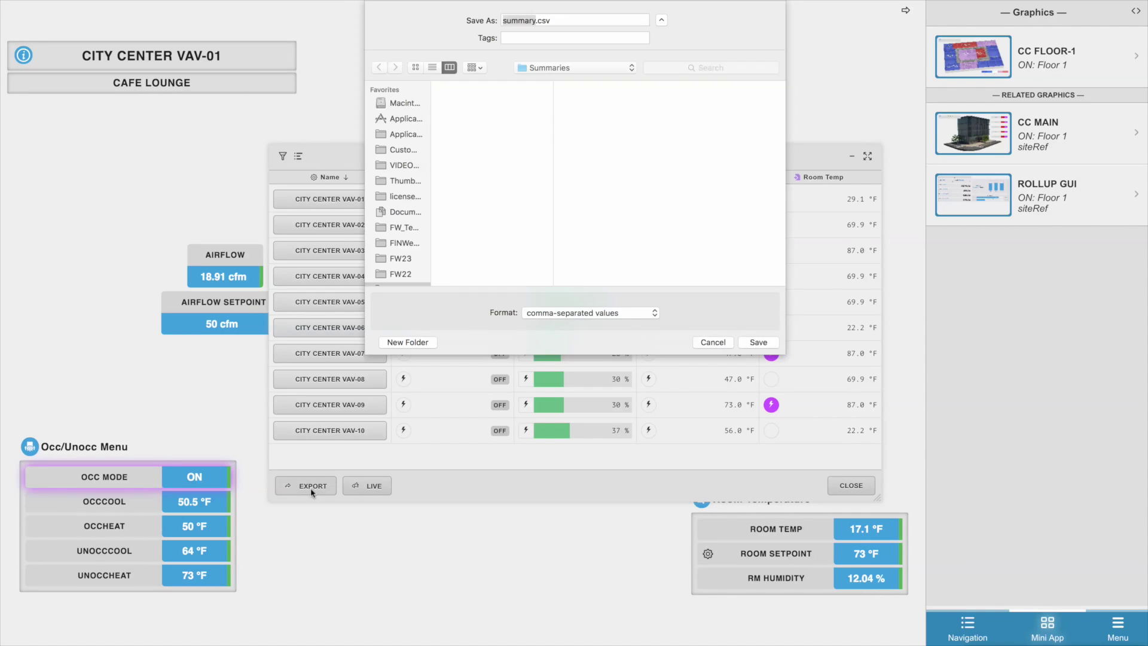
click(760, 340)
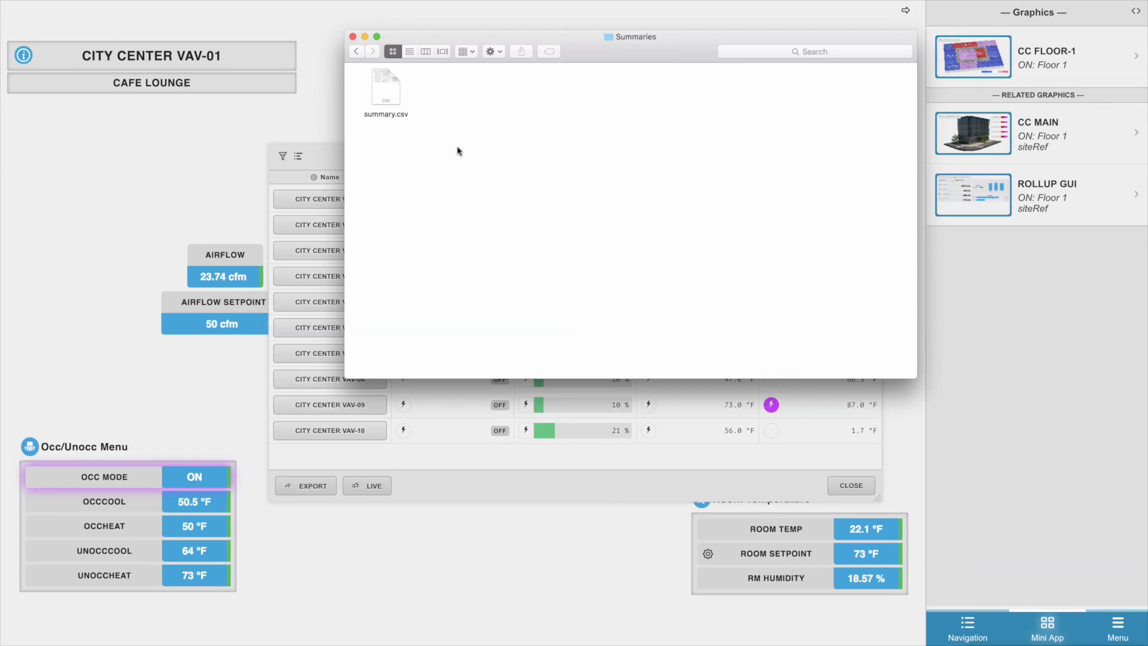
click(390, 95)
- Open summary.csv in Excel, step down the column A equipment names, then close it
double_click(393, 100)
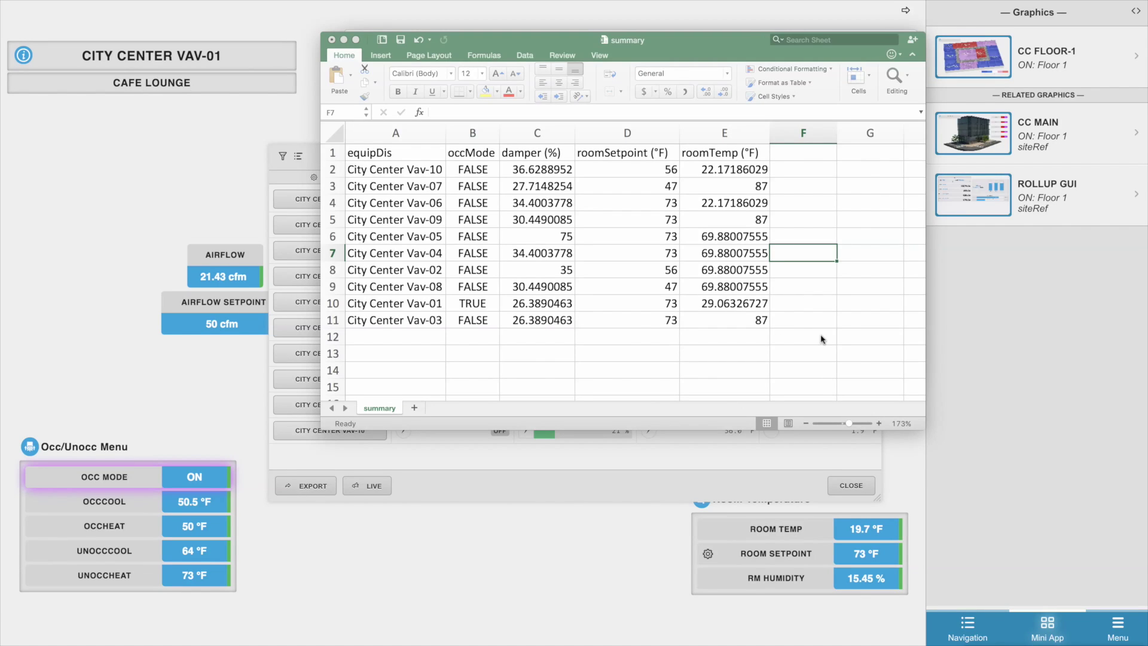
key(ctrl+Home)
key(Down)
key(Down)
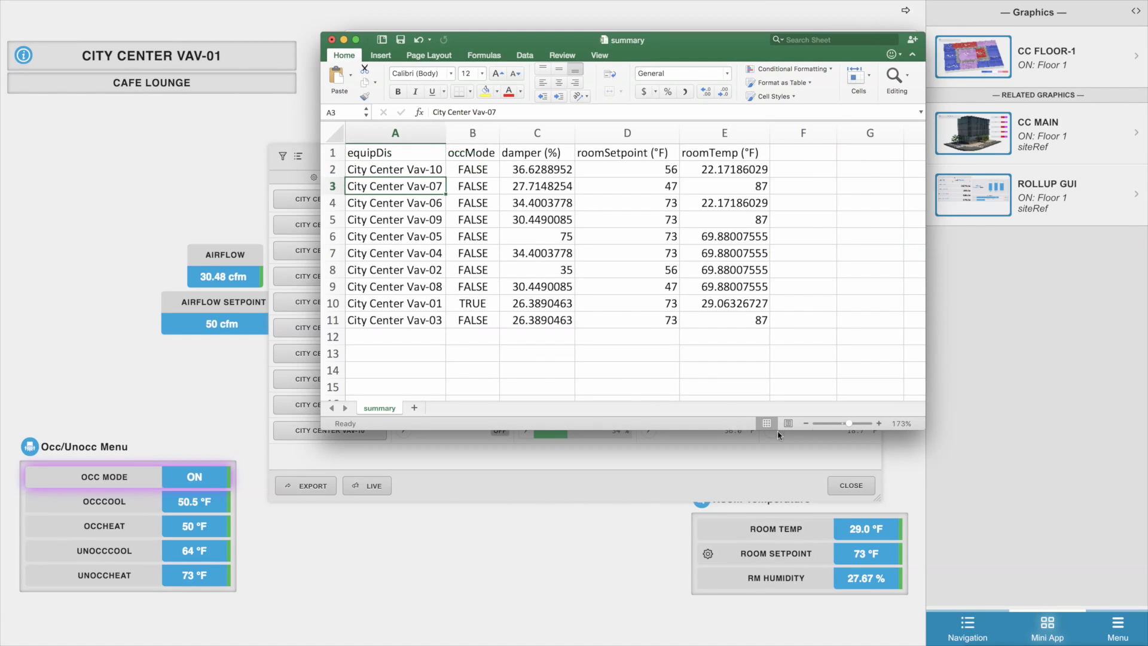
click(724, 370)
click(331, 39)
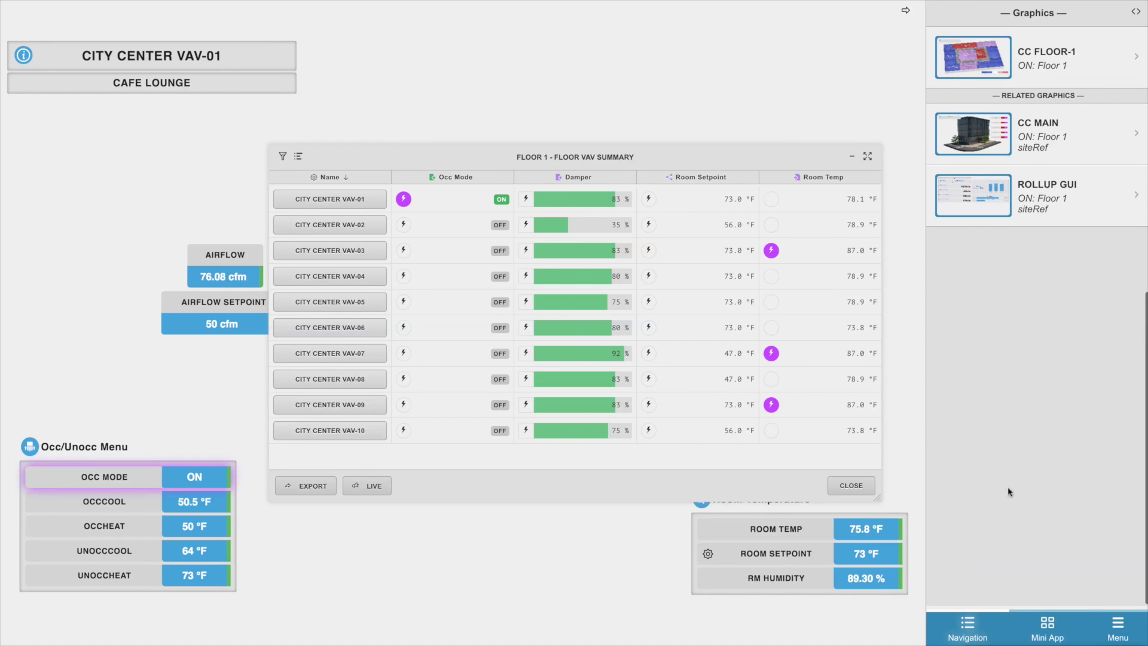
- Minimize the VAV summary and launch DB Builder from the main menu
click(1118, 636)
click(851, 157)
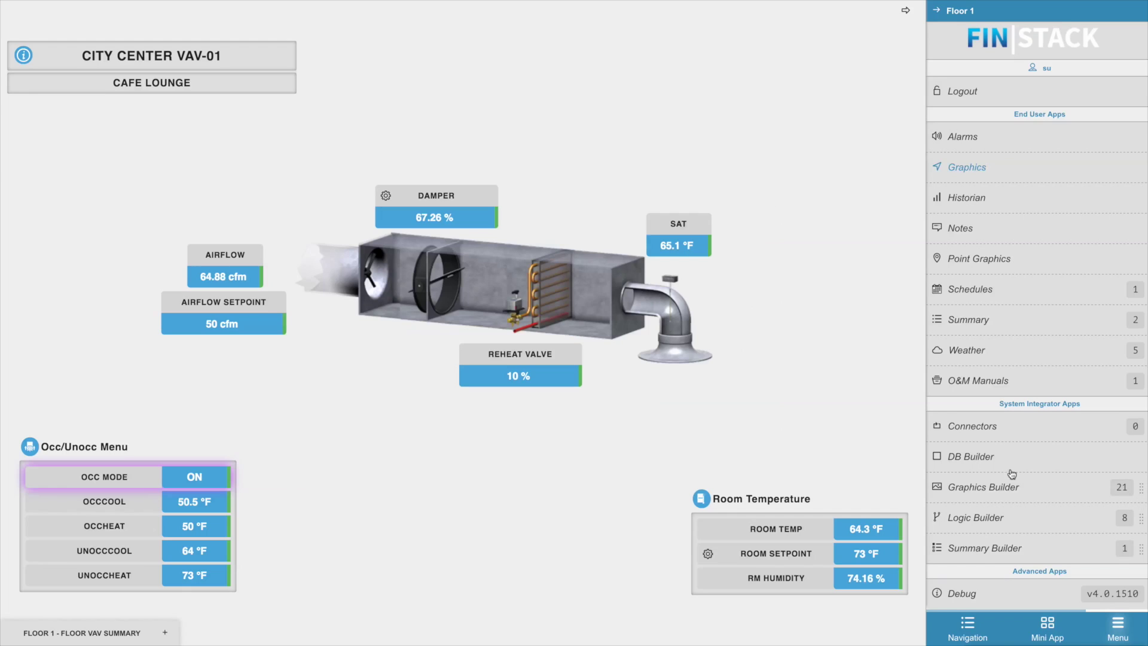
scroll(981, 457, down, 1)
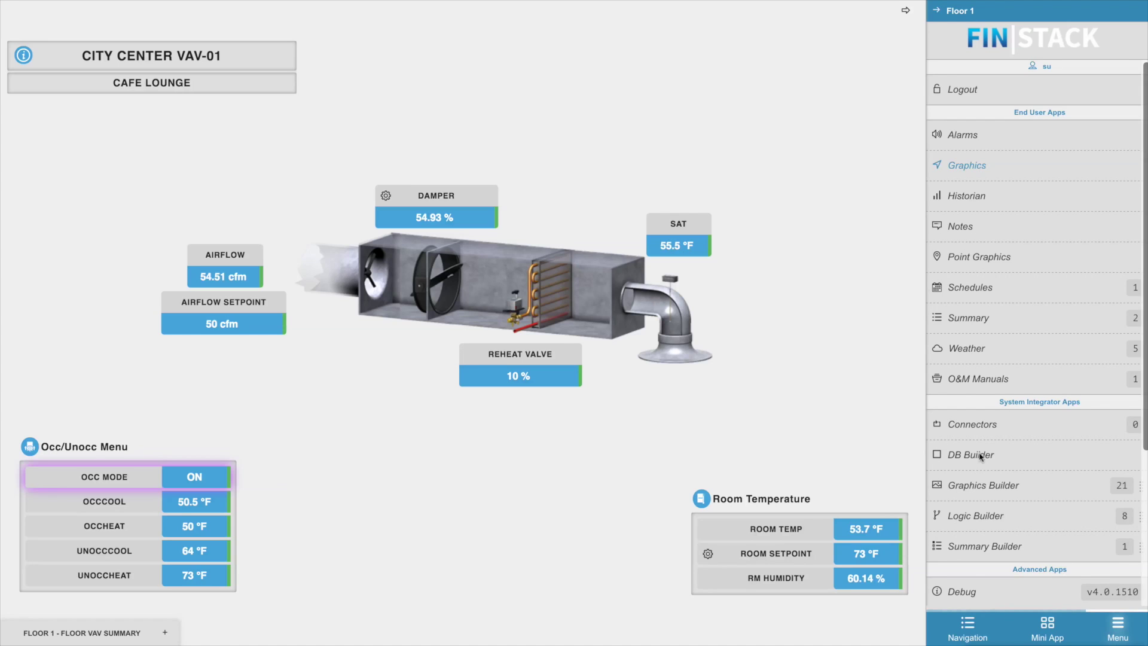
click(981, 456)
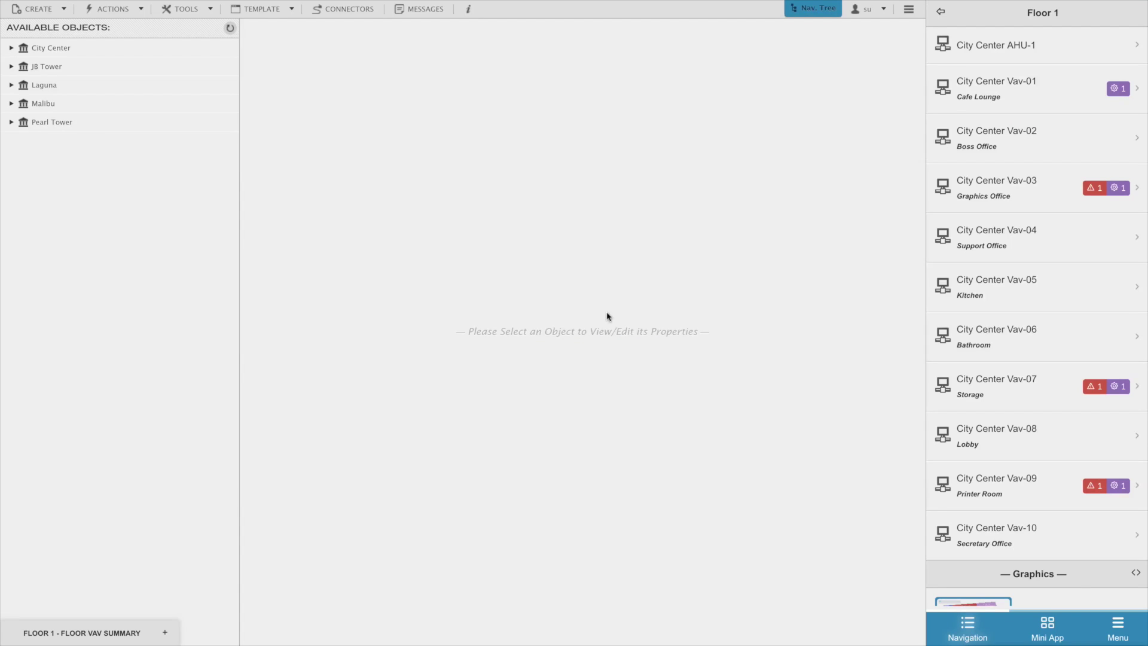
- Under City Center > Floor 1, duplicate Vav-10 three times to create Vav-11, Vav-12 and Vav-13
click(11, 47)
click(21, 67)
click(96, 270)
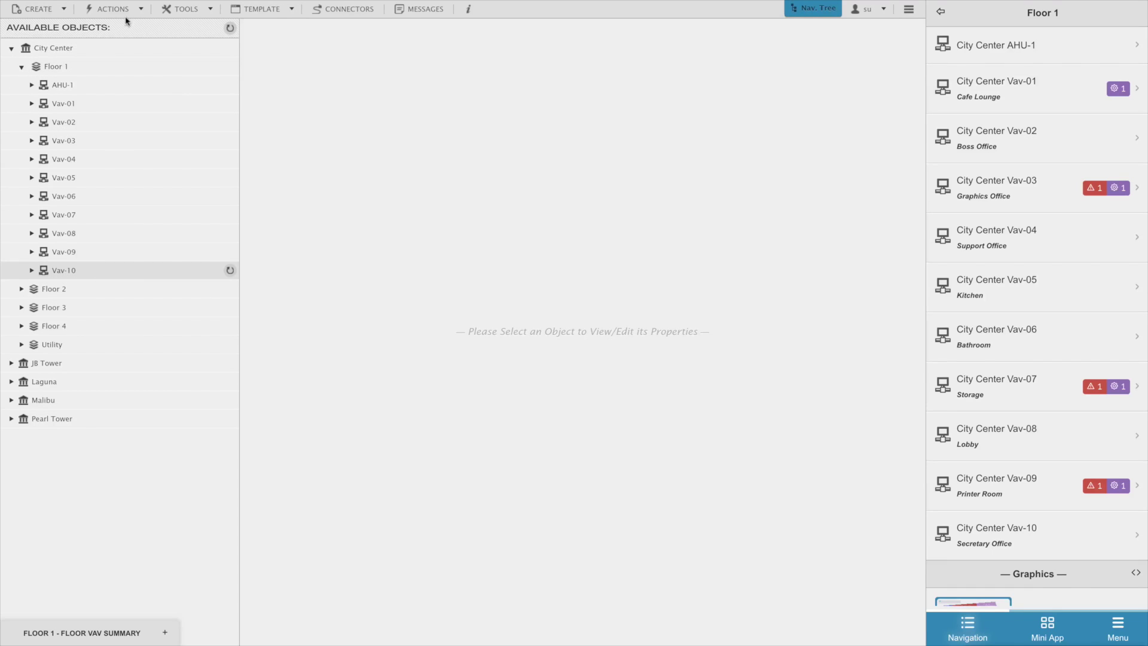
click(134, 9)
click(118, 58)
click(113, 9)
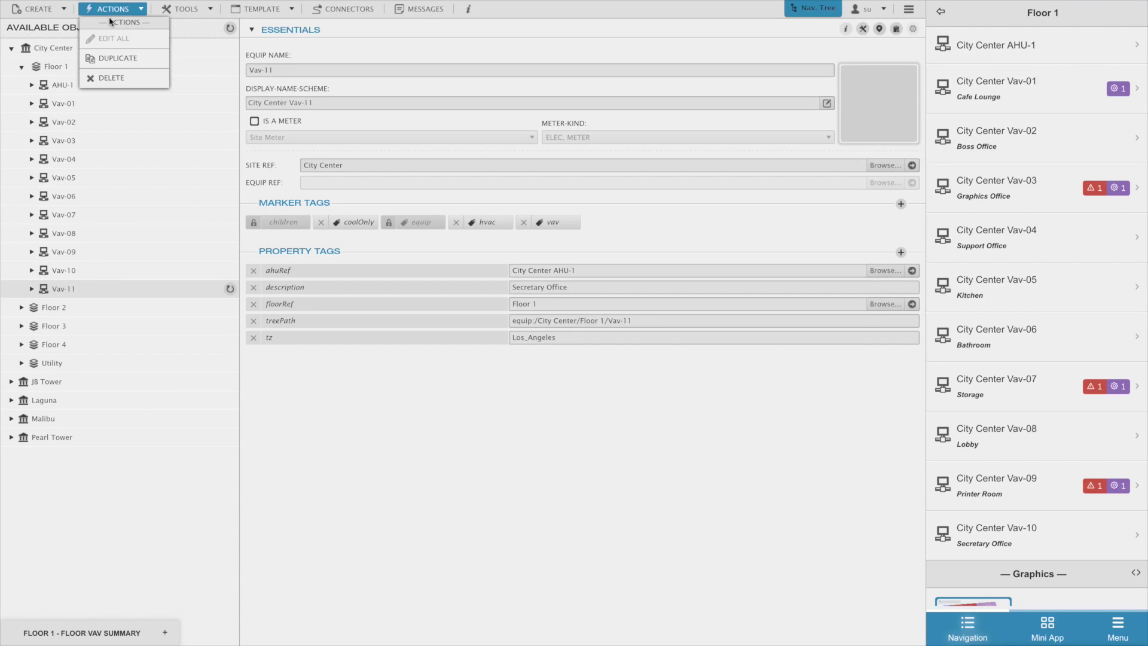
click(118, 58)
click(113, 9)
click(118, 58)
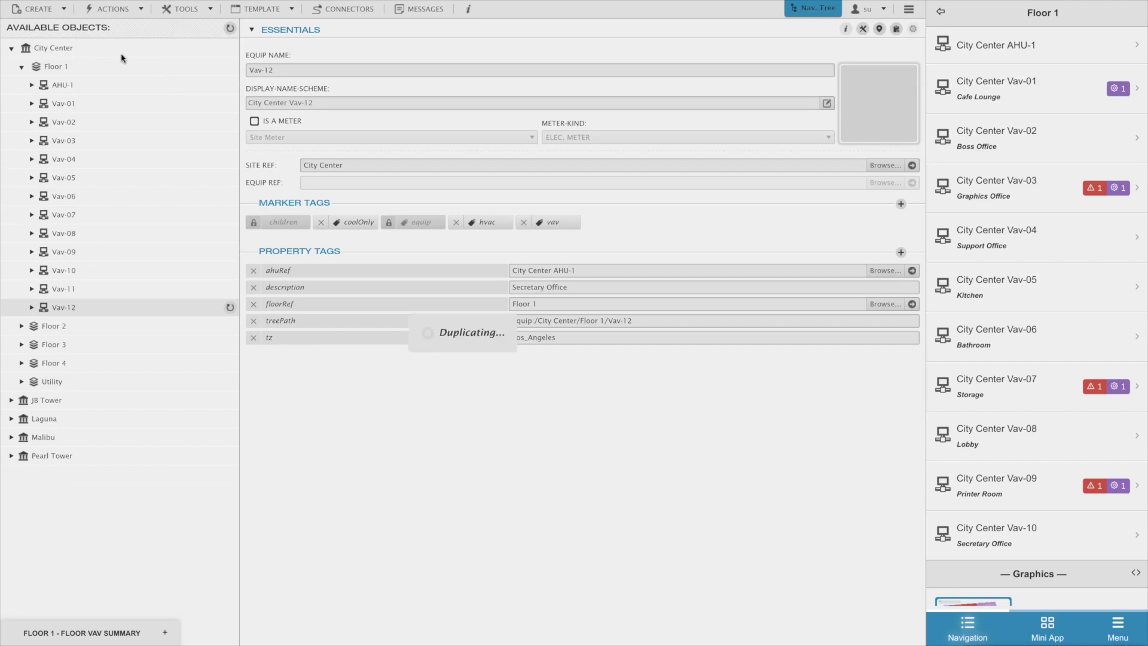
- Reopen the Floor VAV Summary from the Summary app as a pop-up
click(1048, 628)
click(1117, 628)
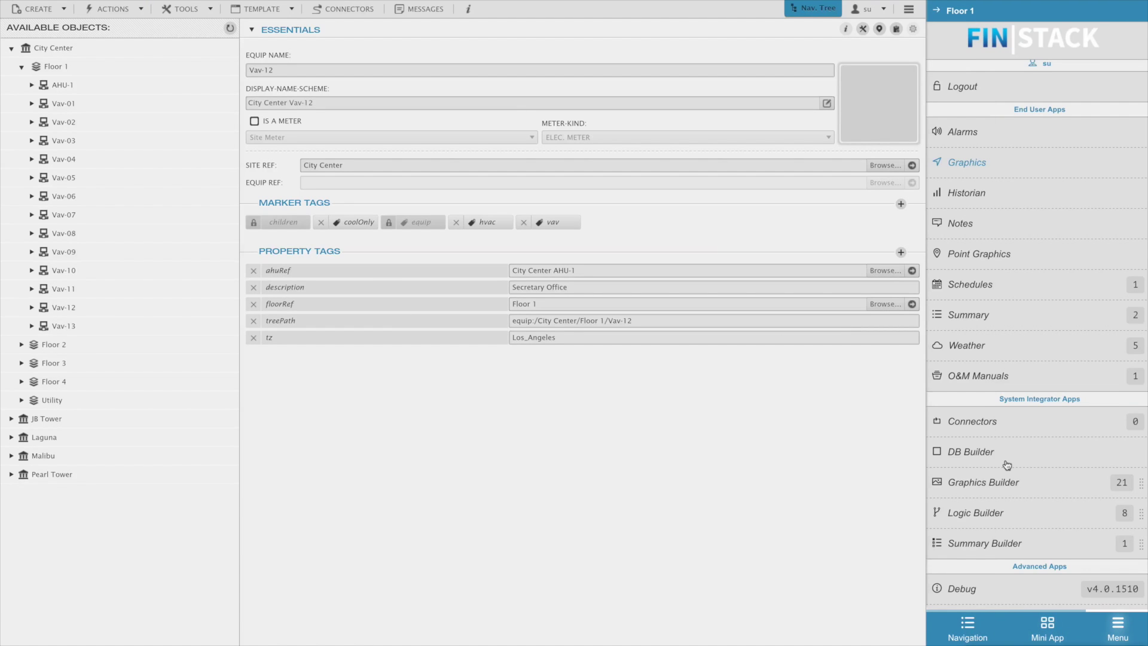
click(987, 311)
click(1029, 626)
click(1122, 47)
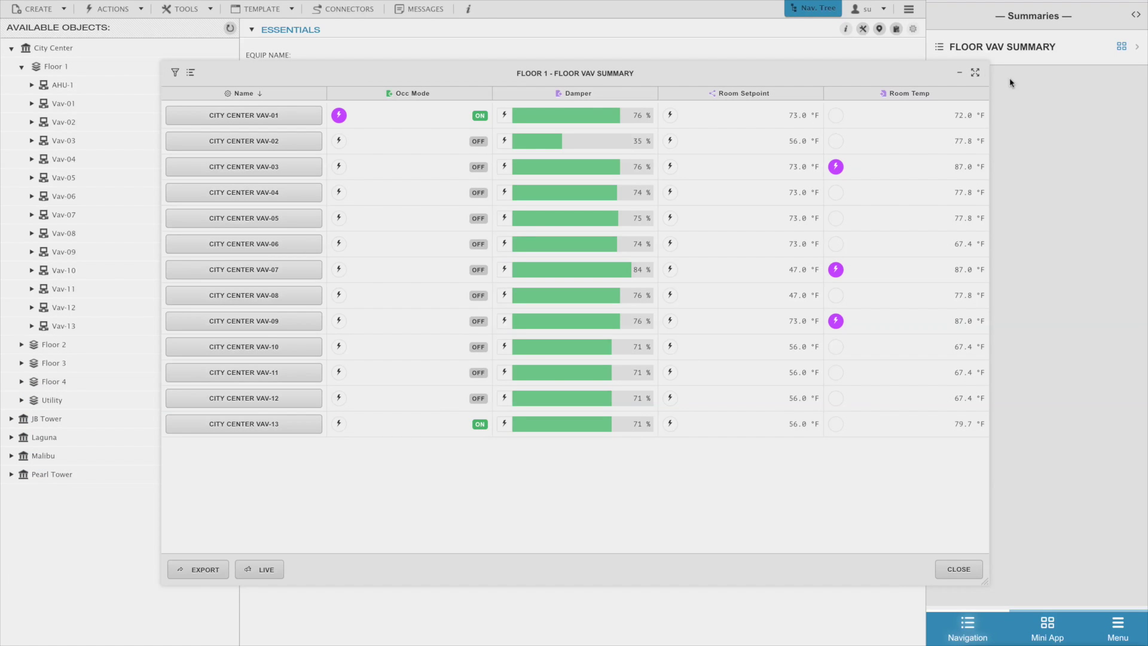
- Maximize the Floor VAV Summary pop-up to show all thirteen VAVs full screen
click(975, 73)
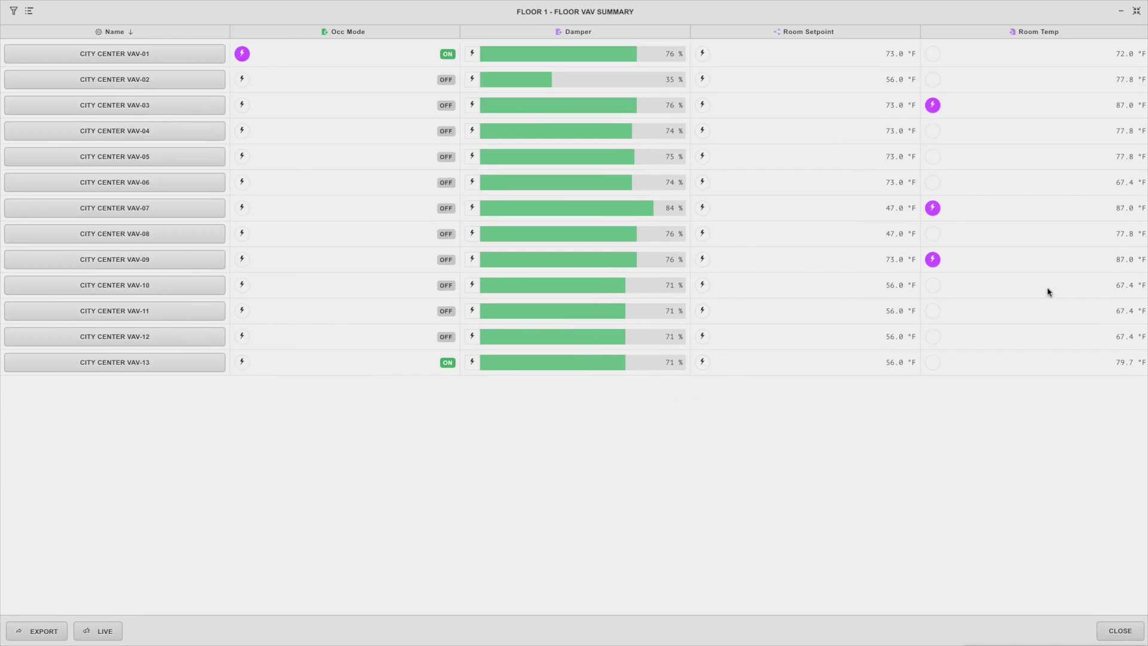